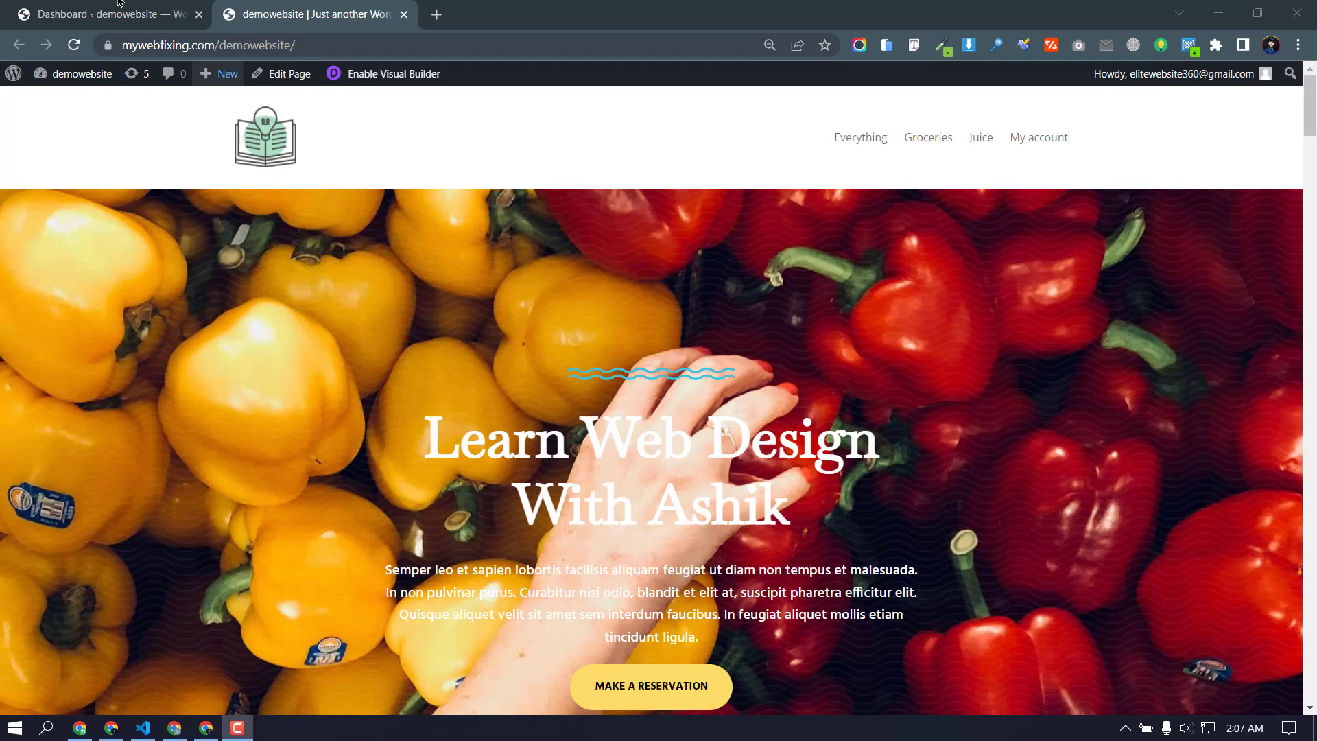
Step: Open the Divi Theme Builder from the WordPress dashboard
{"action": "left_click", "coordinate": [85, 6]}
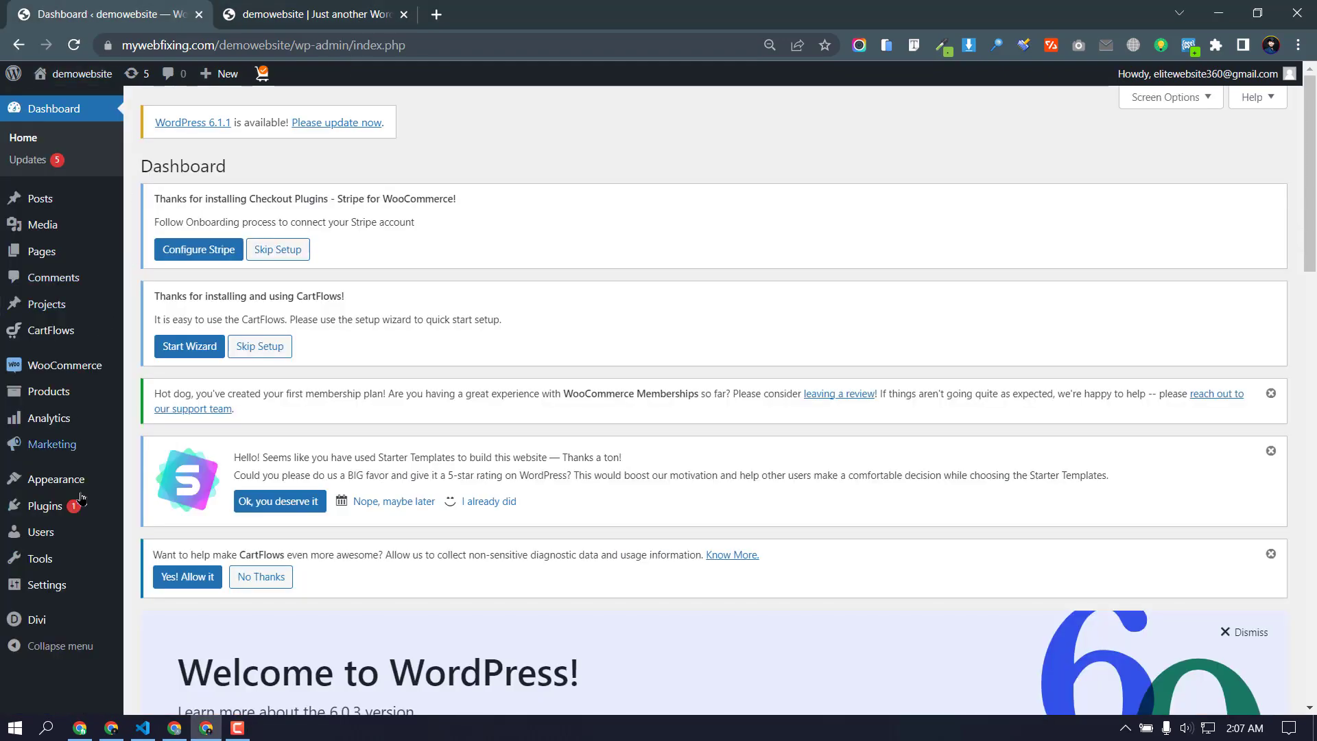
{"action": "mouse_move", "coordinate": [81, 506]}
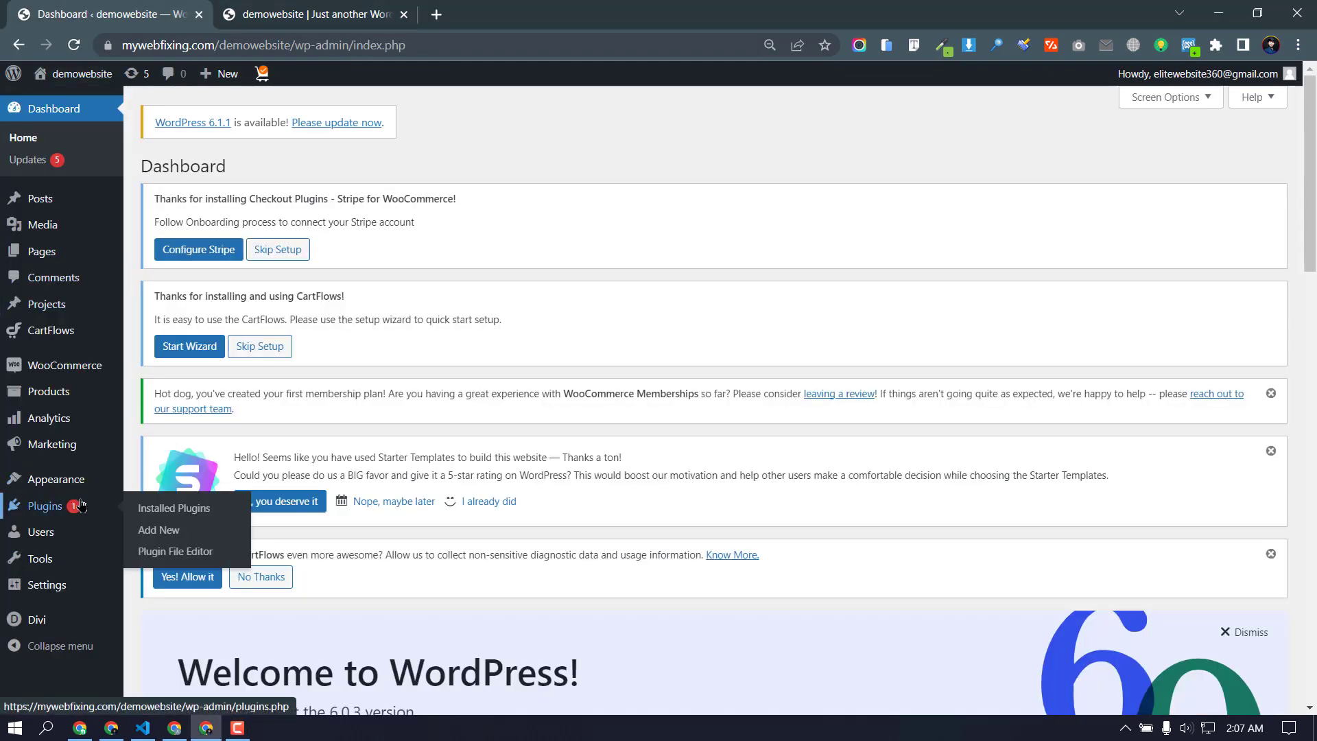
{"action": "mouse_move", "coordinate": [60, 626]}
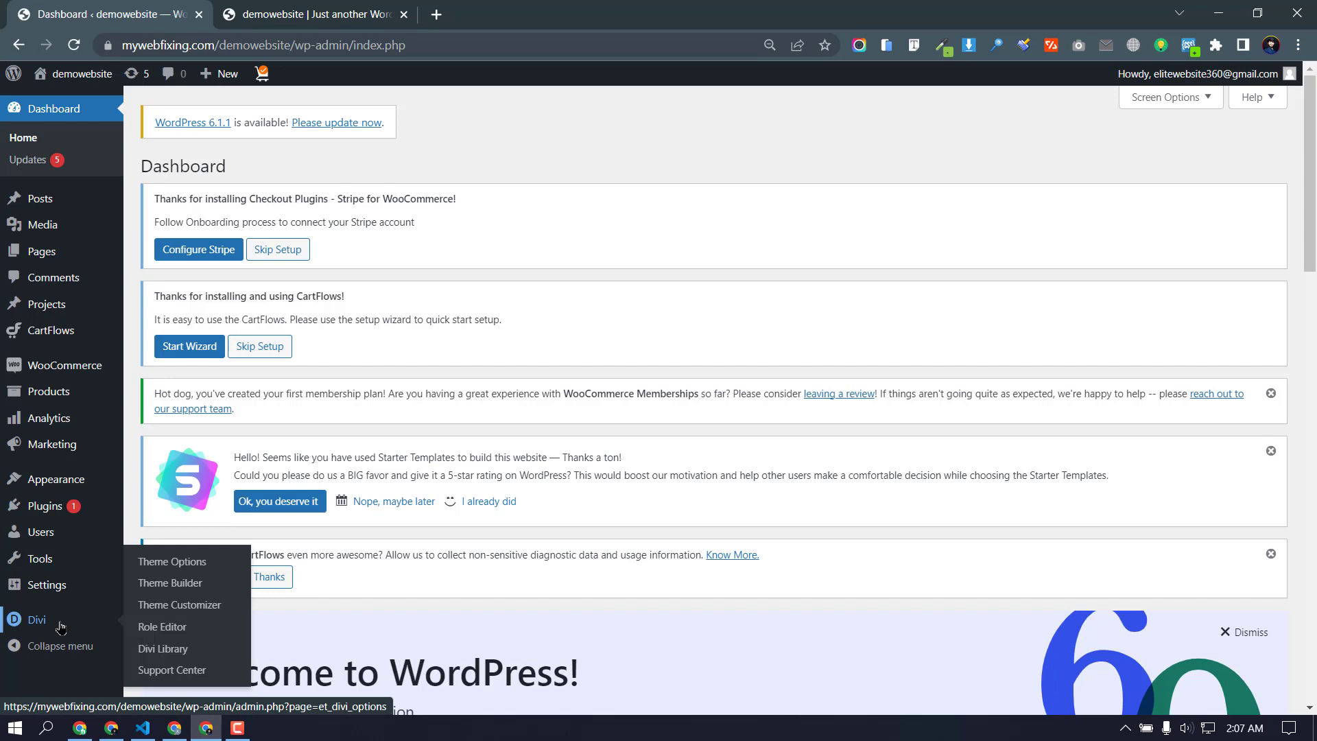
{"action": "left_click", "coordinate": [203, 584]}
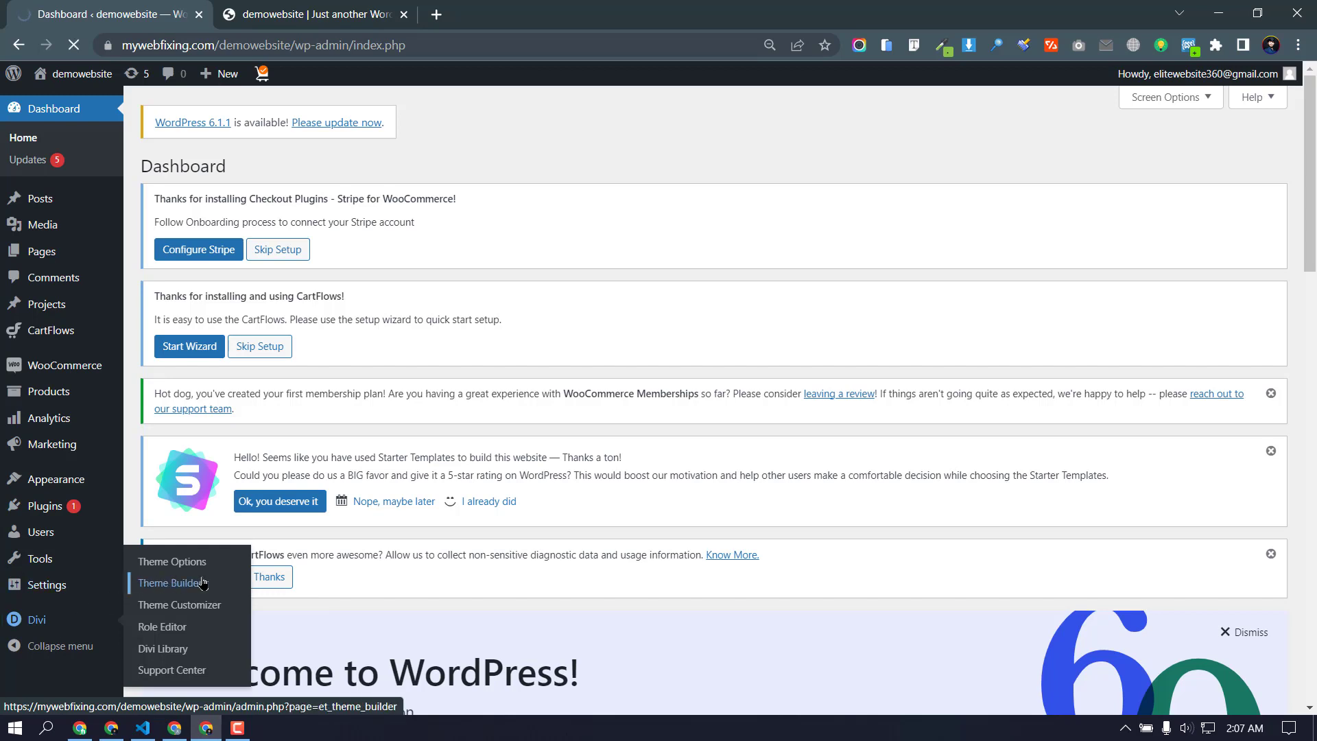
Step: Check the live homepage, then delete the Default Website Template's old global header
{"action": "left_click", "coordinate": [329, 13]}
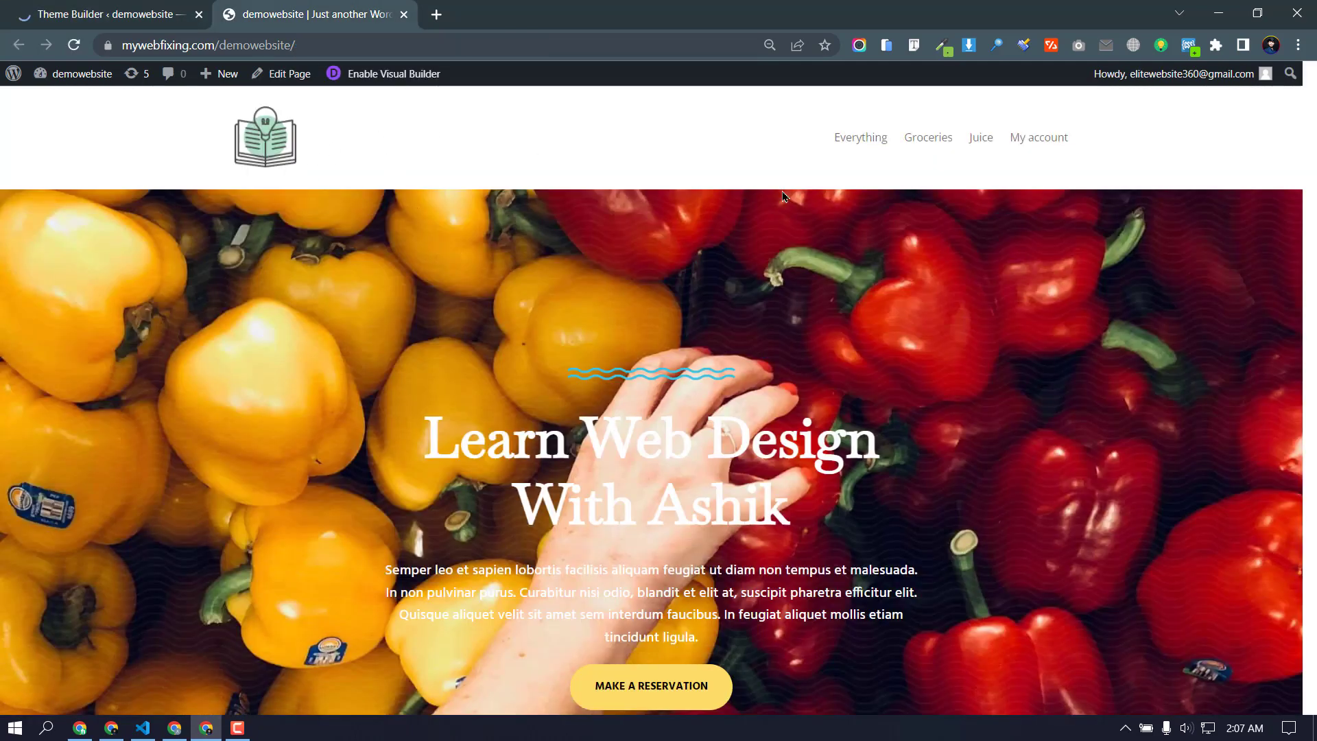
{"action": "mouse_move", "coordinate": [1304, 139]}
{"action": "left_mouse_down"}
{"action": "mouse_move", "coordinate": [1305, 173]}
{"action": "mouse_move", "coordinate": [1304, 139]}
{"action": "left_mouse_up"}
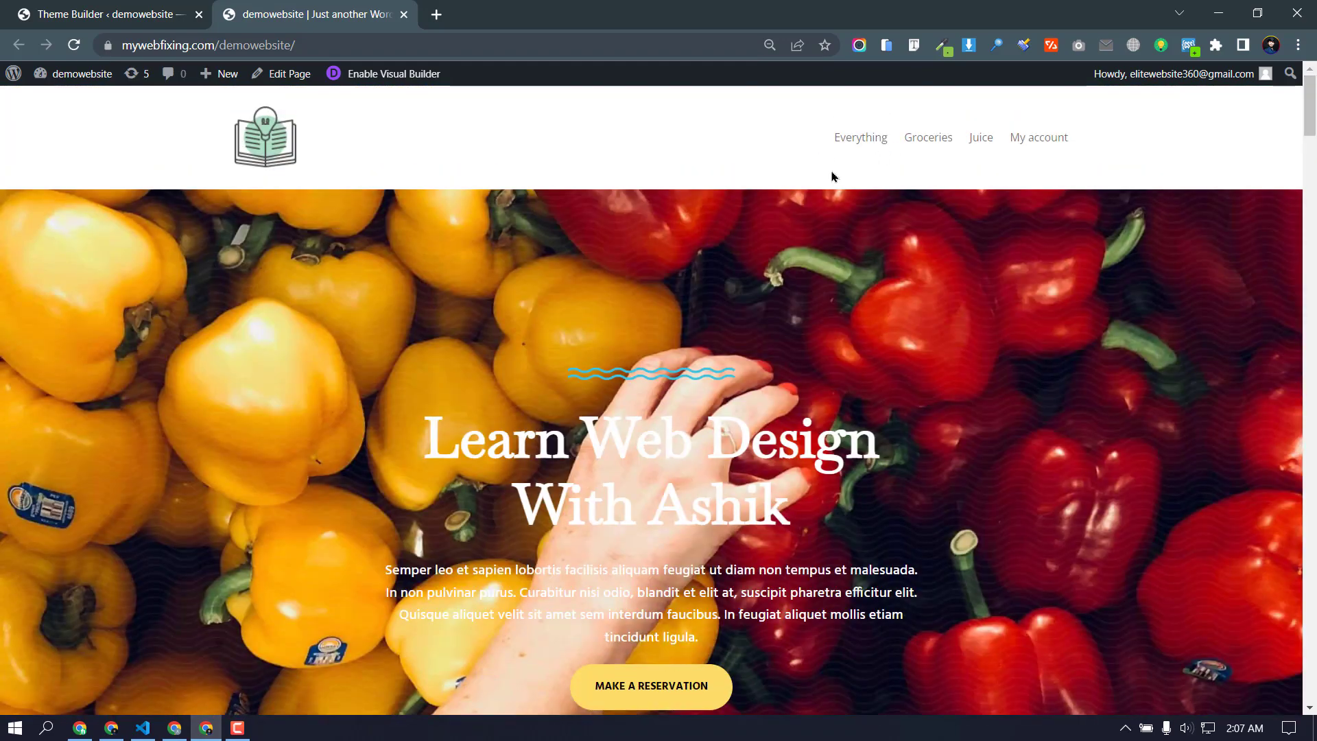
{"action": "left_click", "coordinate": [130, 5]}
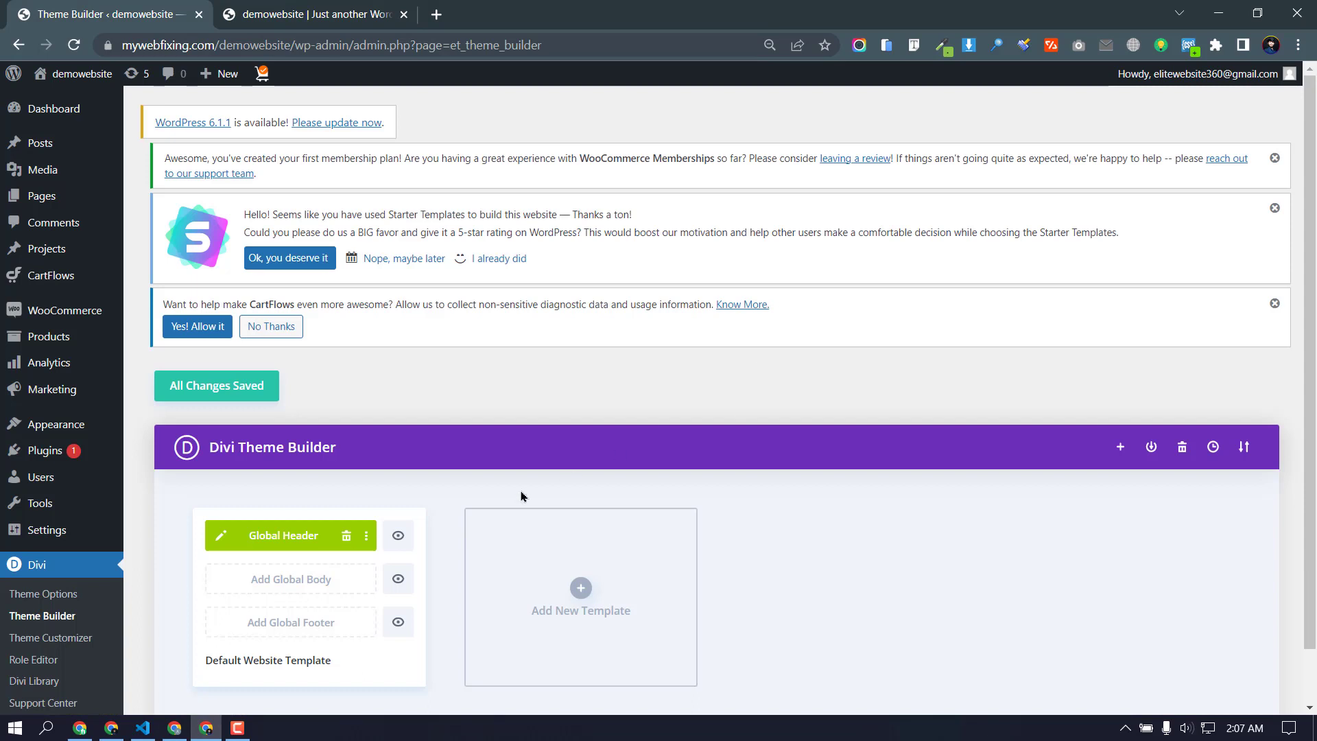
{"action": "left_click", "coordinate": [347, 537]}
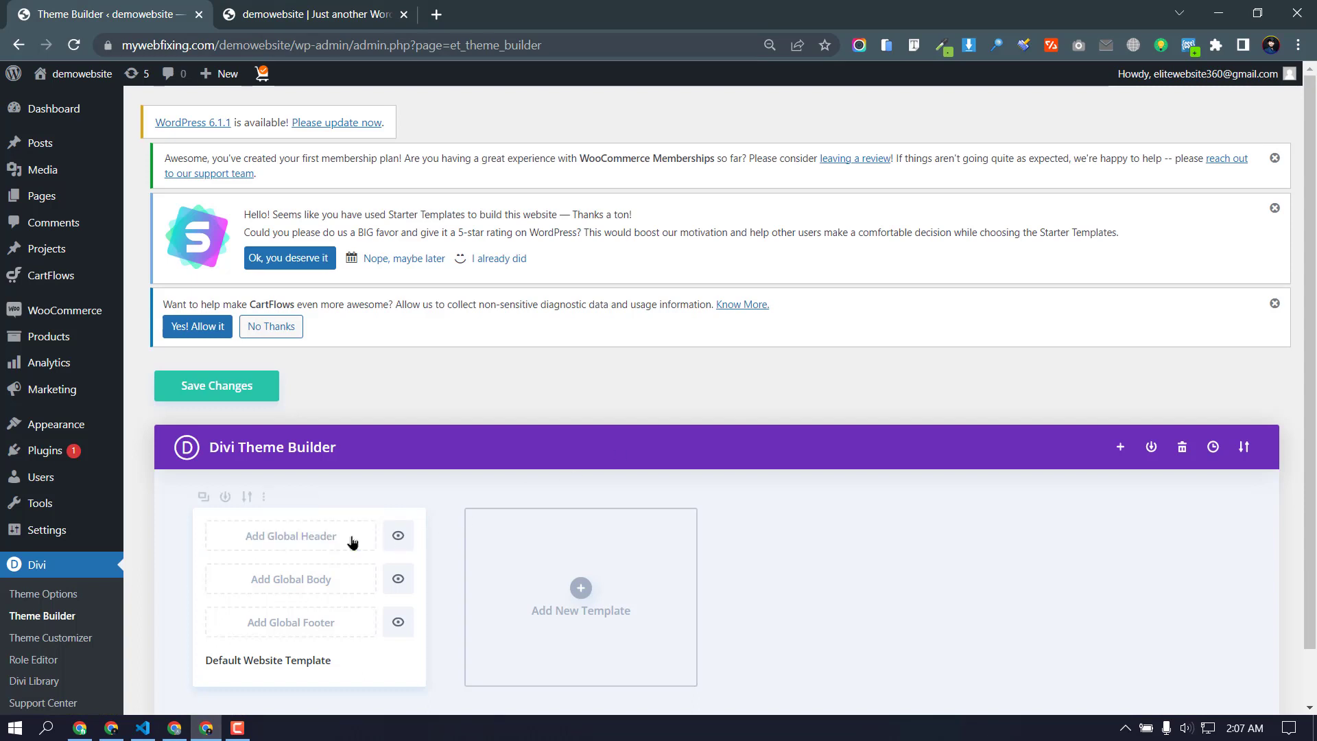
Step: Build a new global header from scratch and open its section spacing settings
{"action": "left_click", "coordinate": [297, 544]}
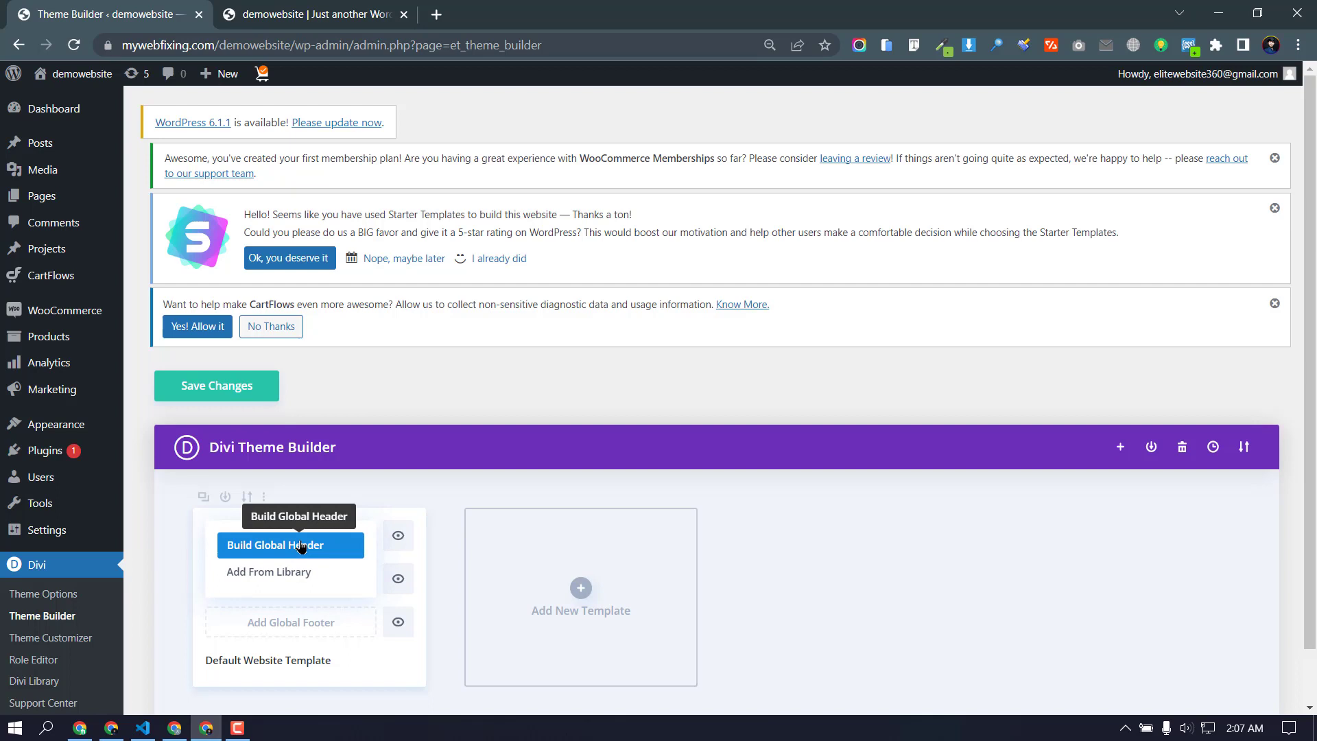
{"action": "left_click", "coordinate": [300, 546]}
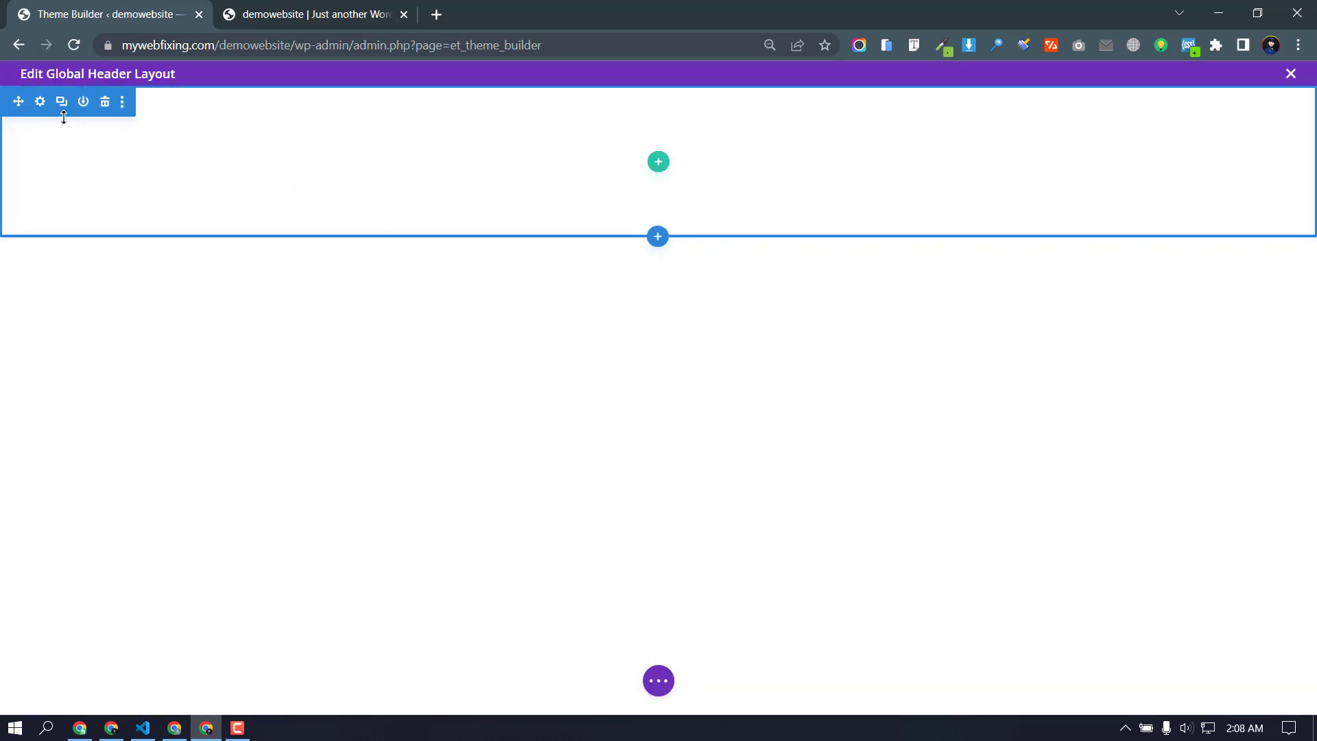
{"action": "left_click", "coordinate": [39, 103]}
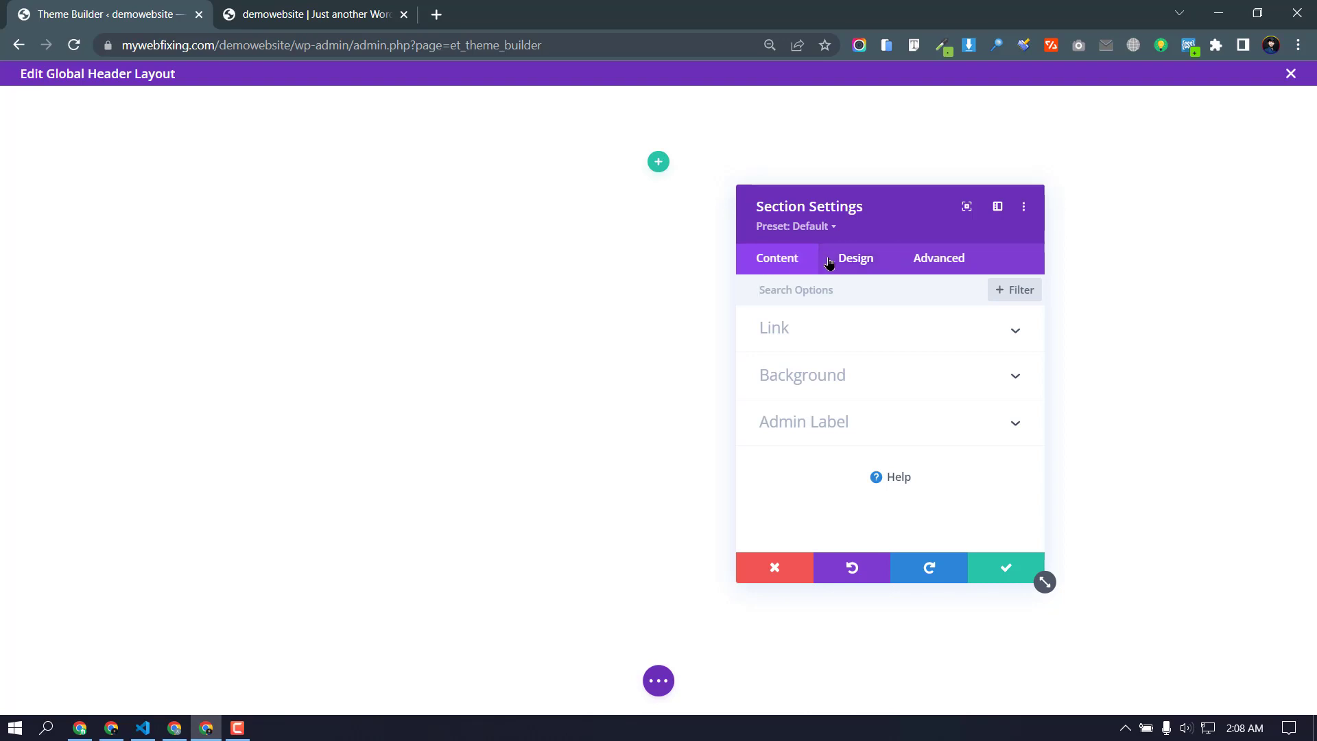
{"action": "left_click", "coordinate": [851, 259]}
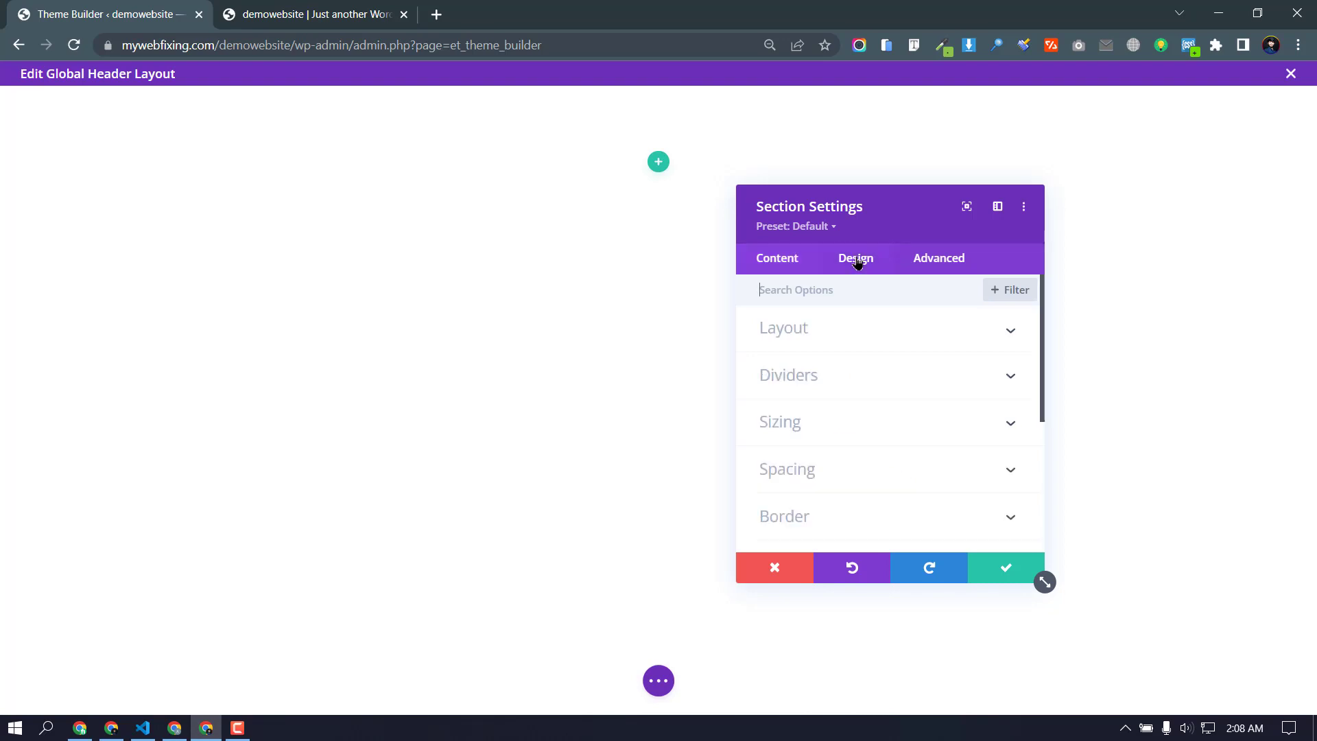
{"action": "left_click", "coordinate": [786, 473]}
Step: Set the section's top and bottom margins and padding to 0px and apply
{"action": "left_click", "coordinate": [782, 351]}
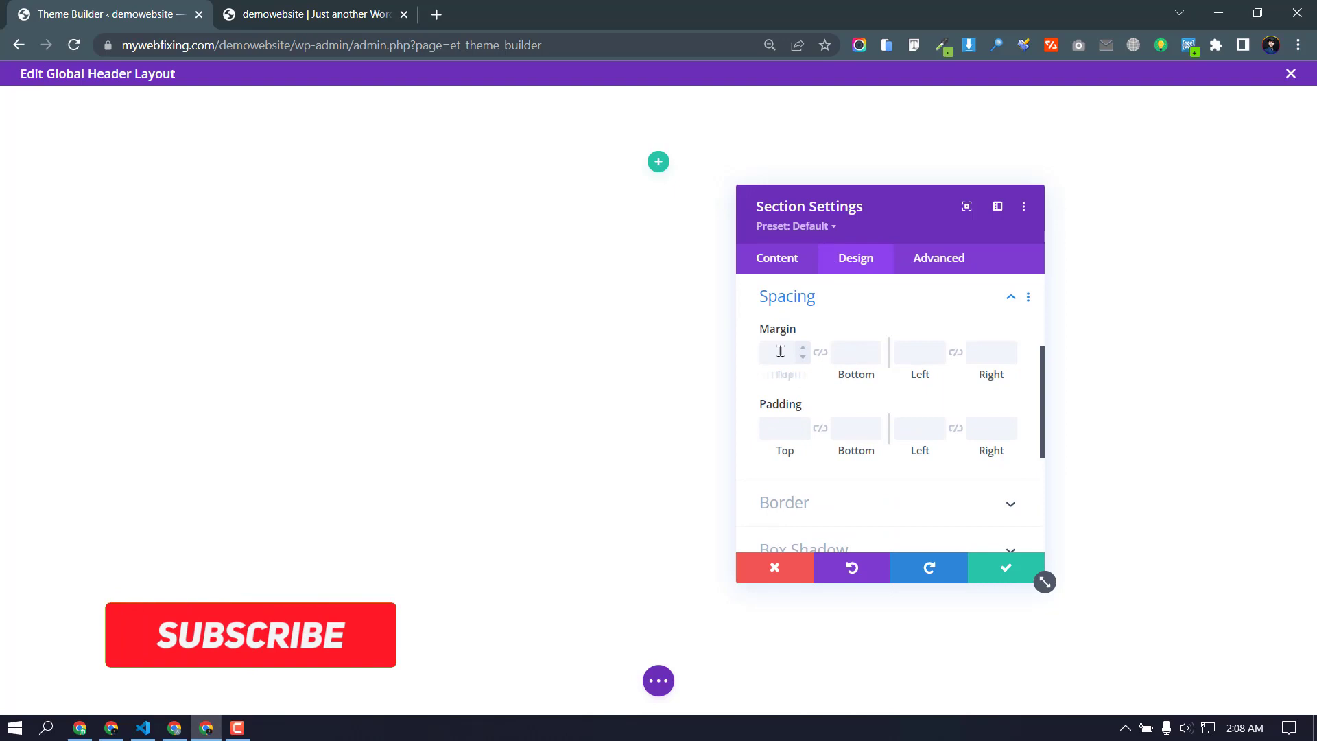
{"action": "type", "text": "0px"}
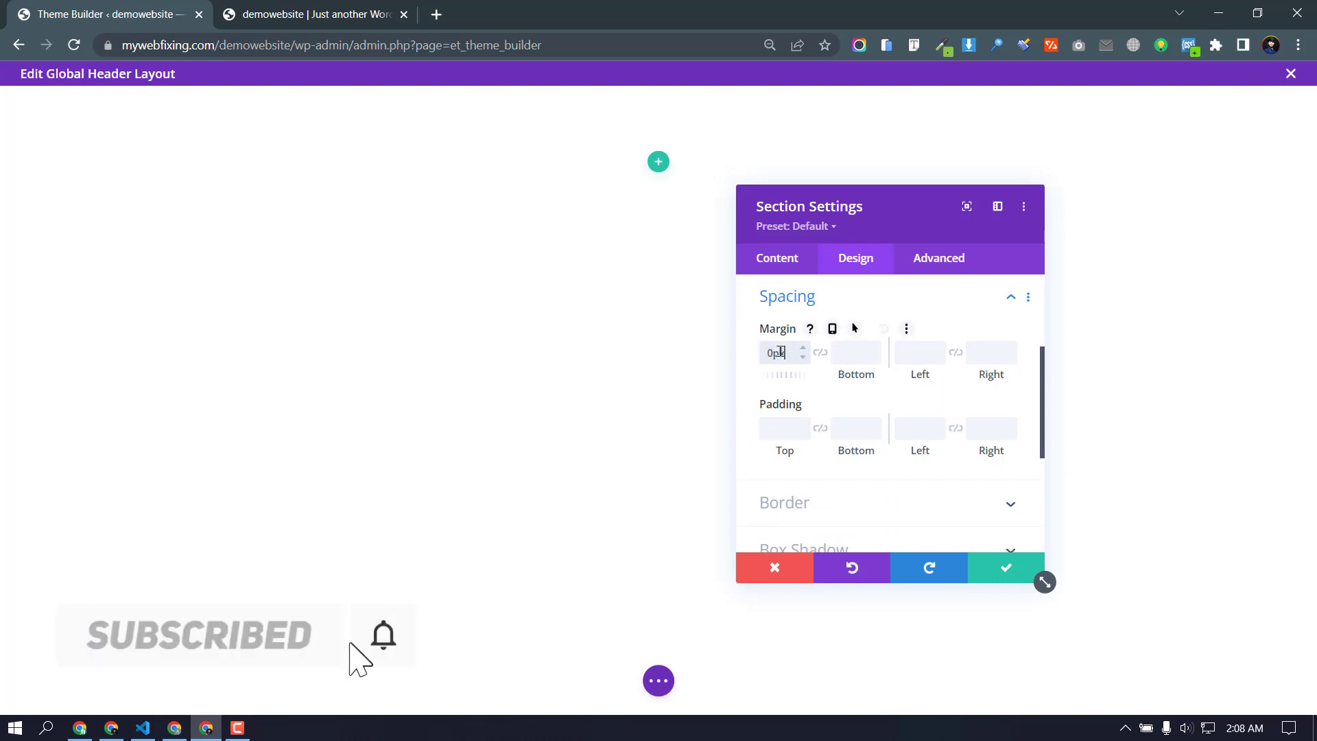
{"action": "left_click", "coordinate": [821, 353]}
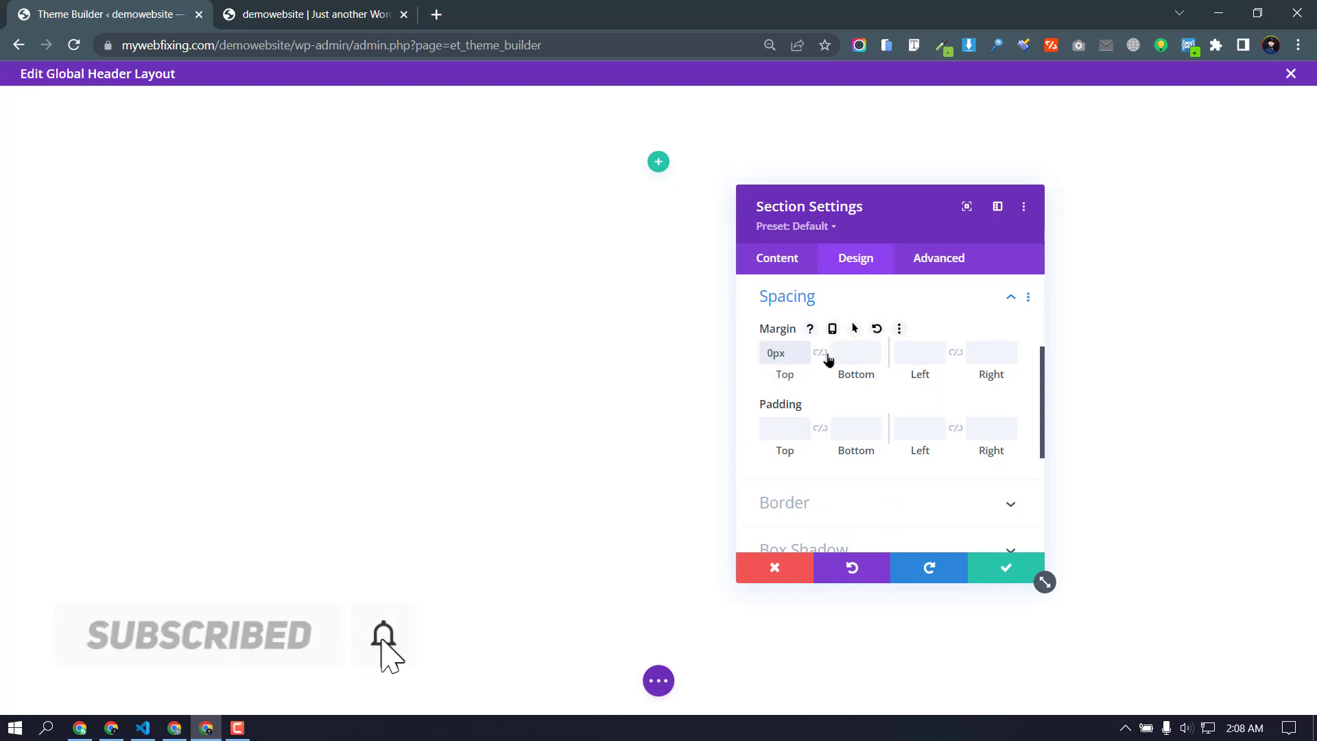
{"action": "left_click", "coordinate": [789, 429]}
{"action": "type", "text": "0px"}
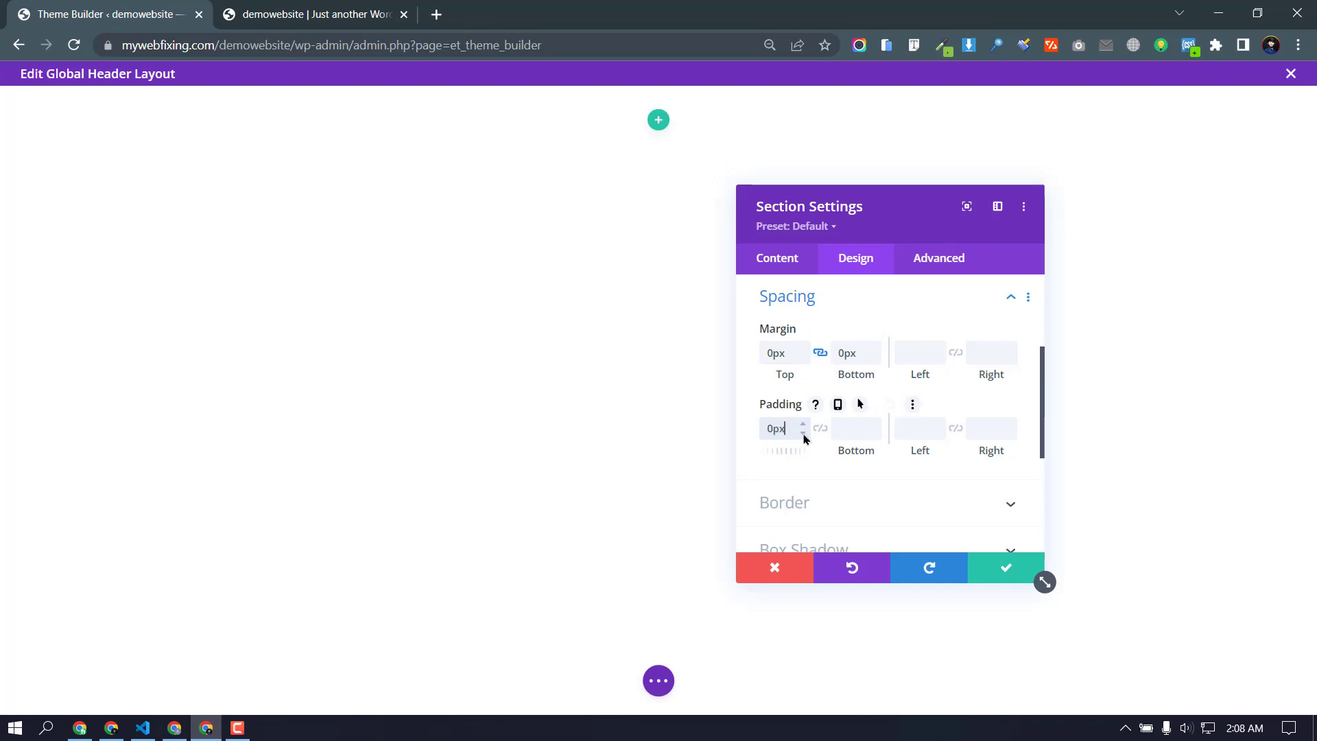
{"action": "left_click", "coordinate": [848, 429]}
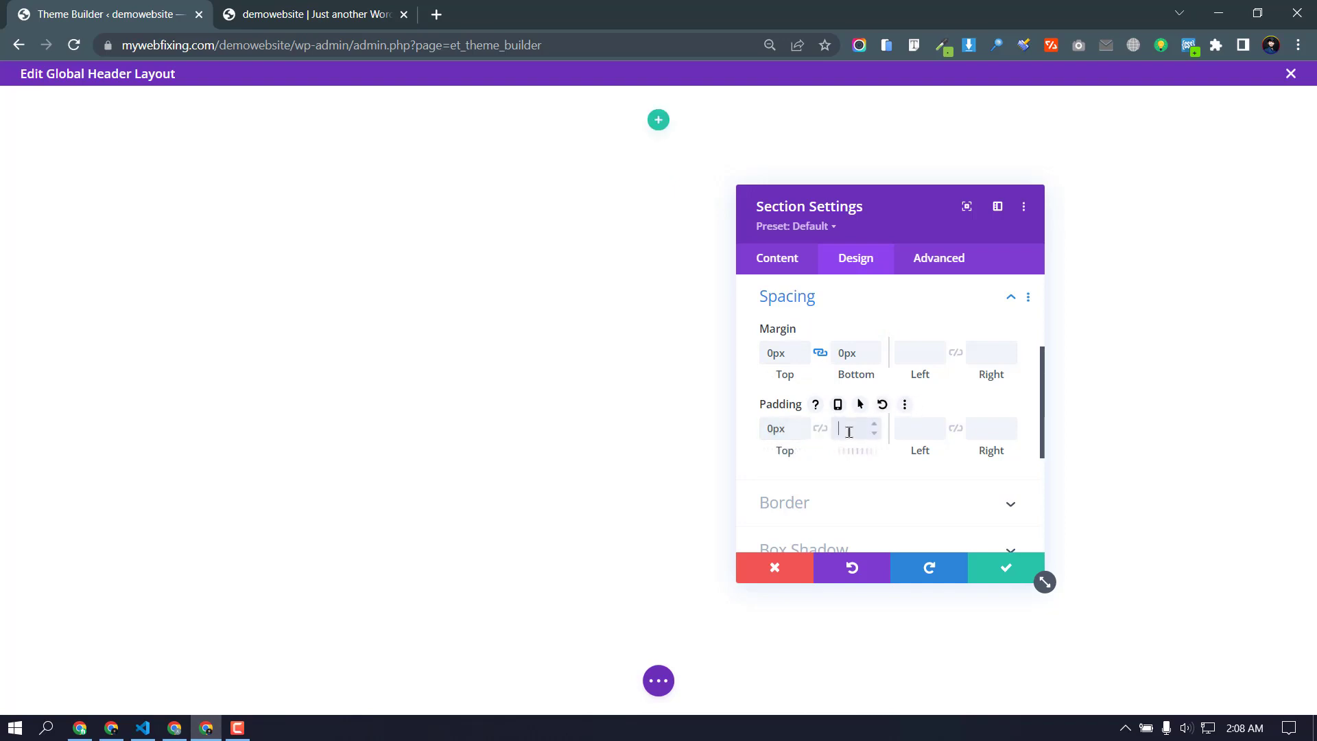
{"action": "type", "text": "0px"}
{"action": "left_click", "coordinate": [997, 572]}
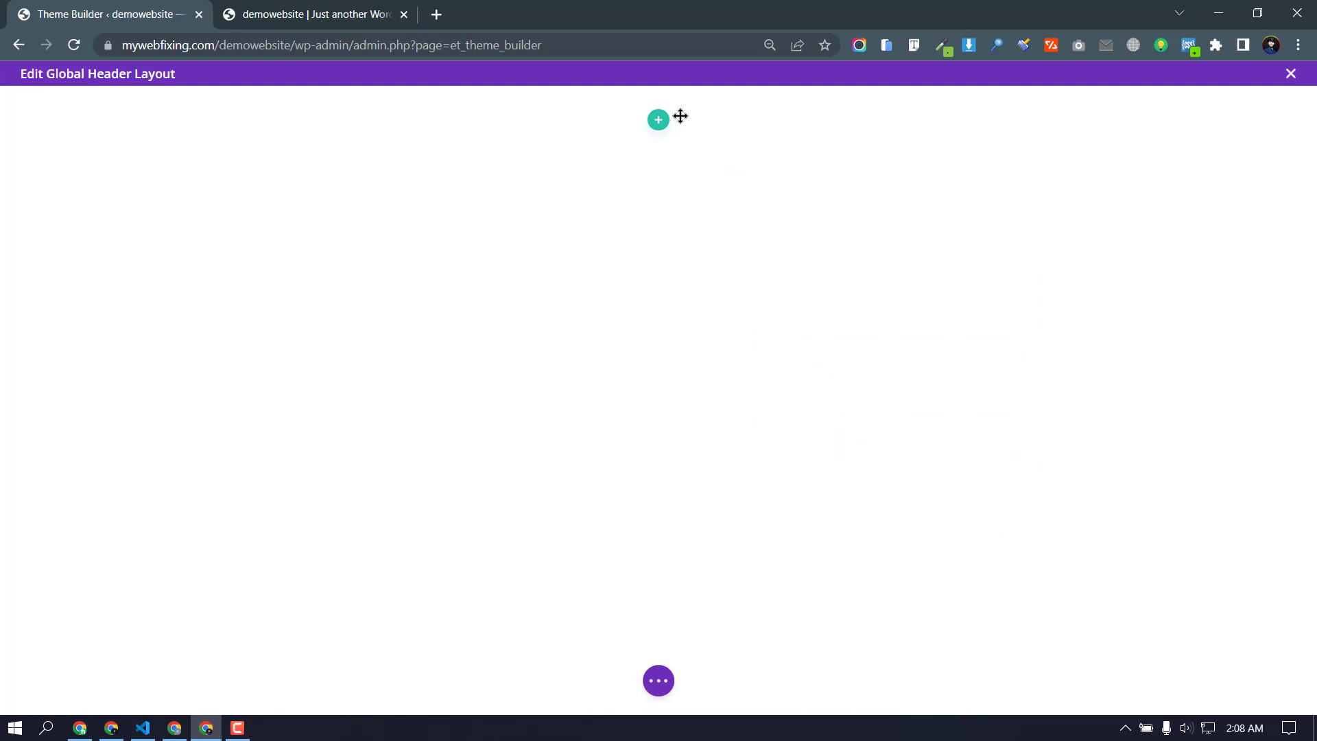
Step: Add a one-column row containing a Menu module showing the Main Menu
{"action": "left_click", "coordinate": [658, 123]}
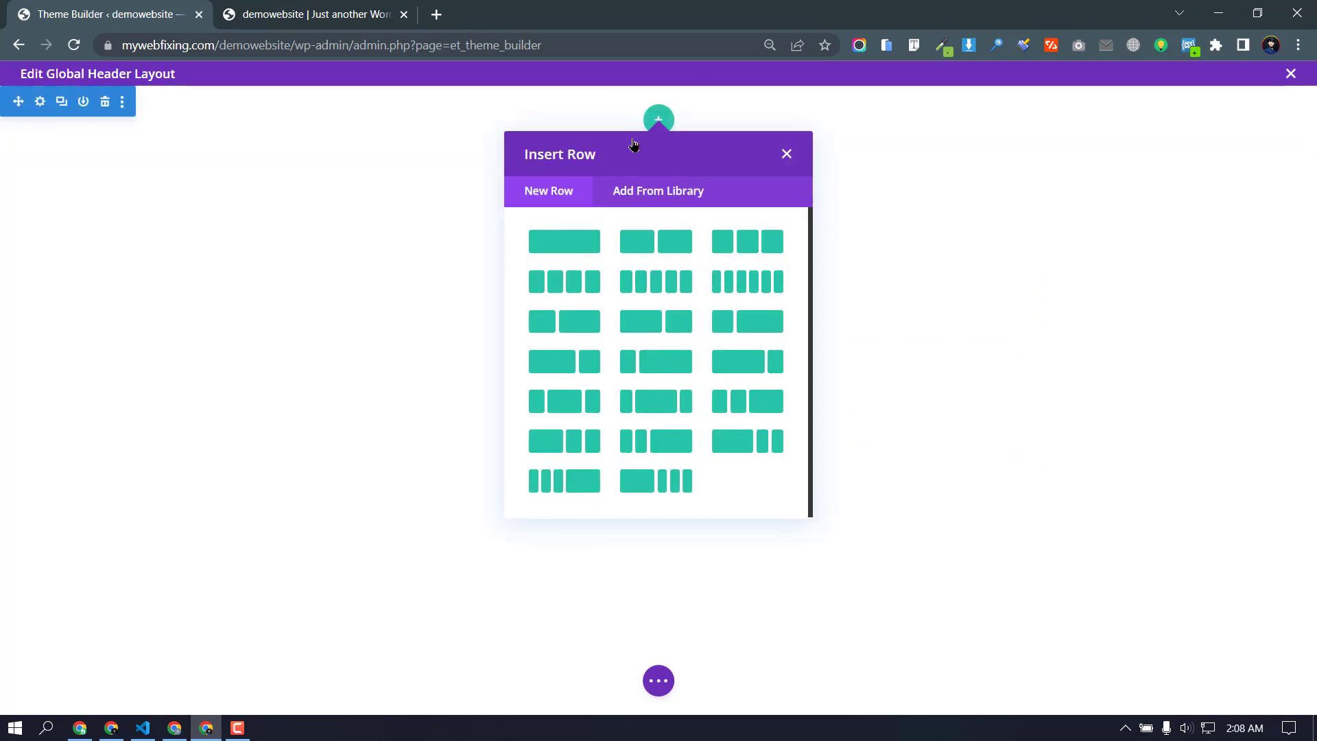
{"action": "left_click", "coordinate": [555, 251]}
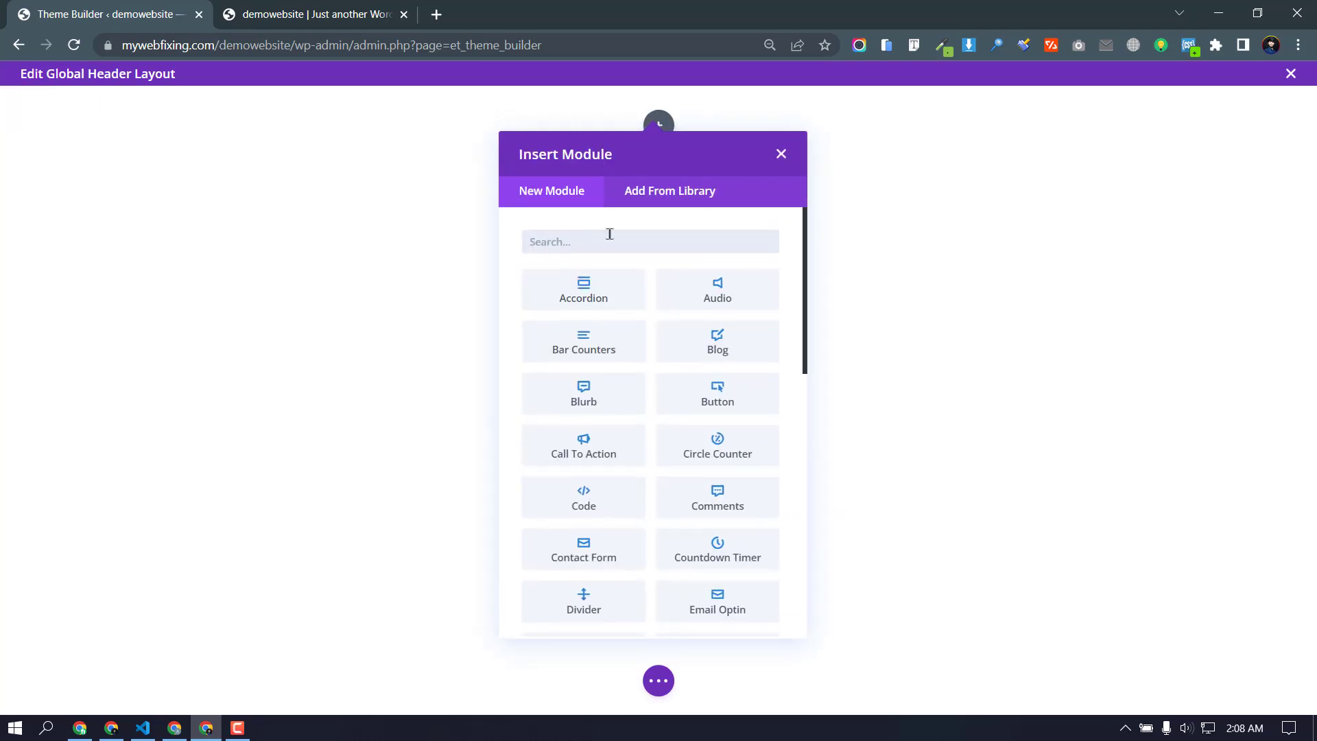
{"action": "type", "text": "menu"}
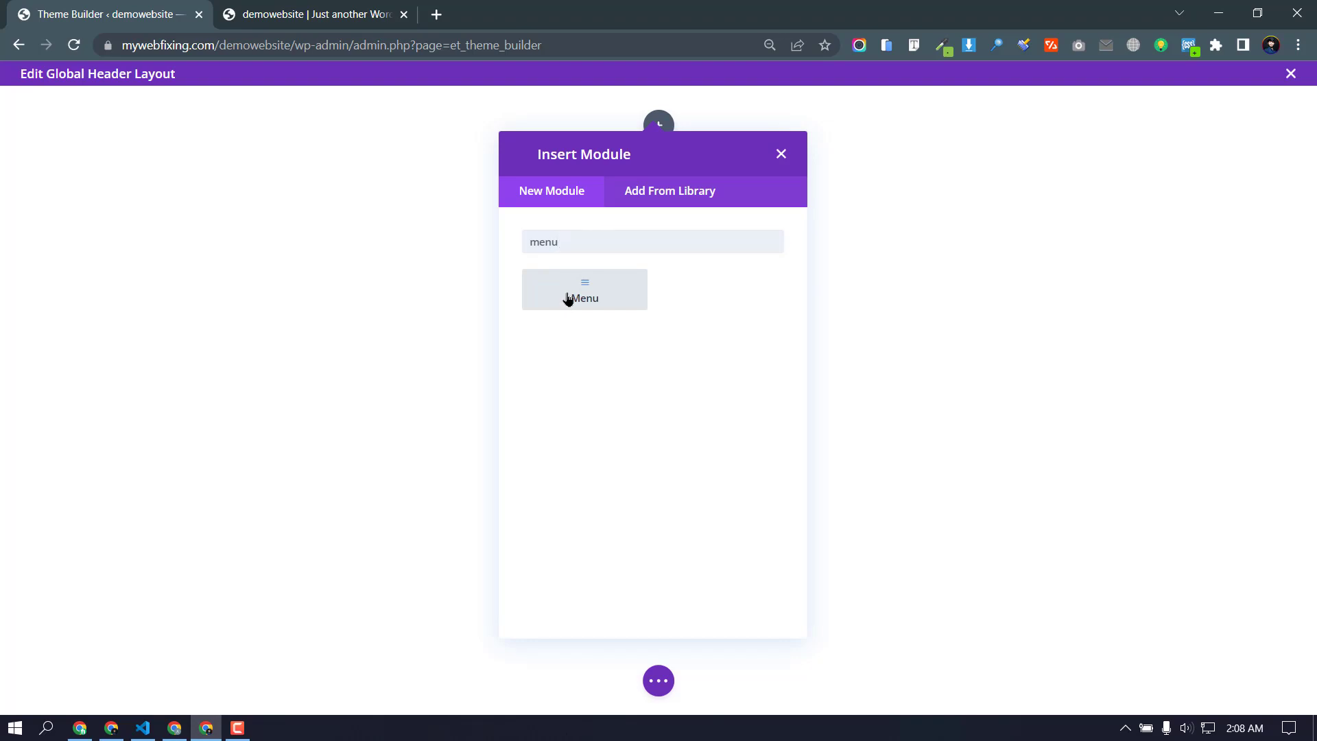
{"action": "left_click", "coordinate": [568, 299]}
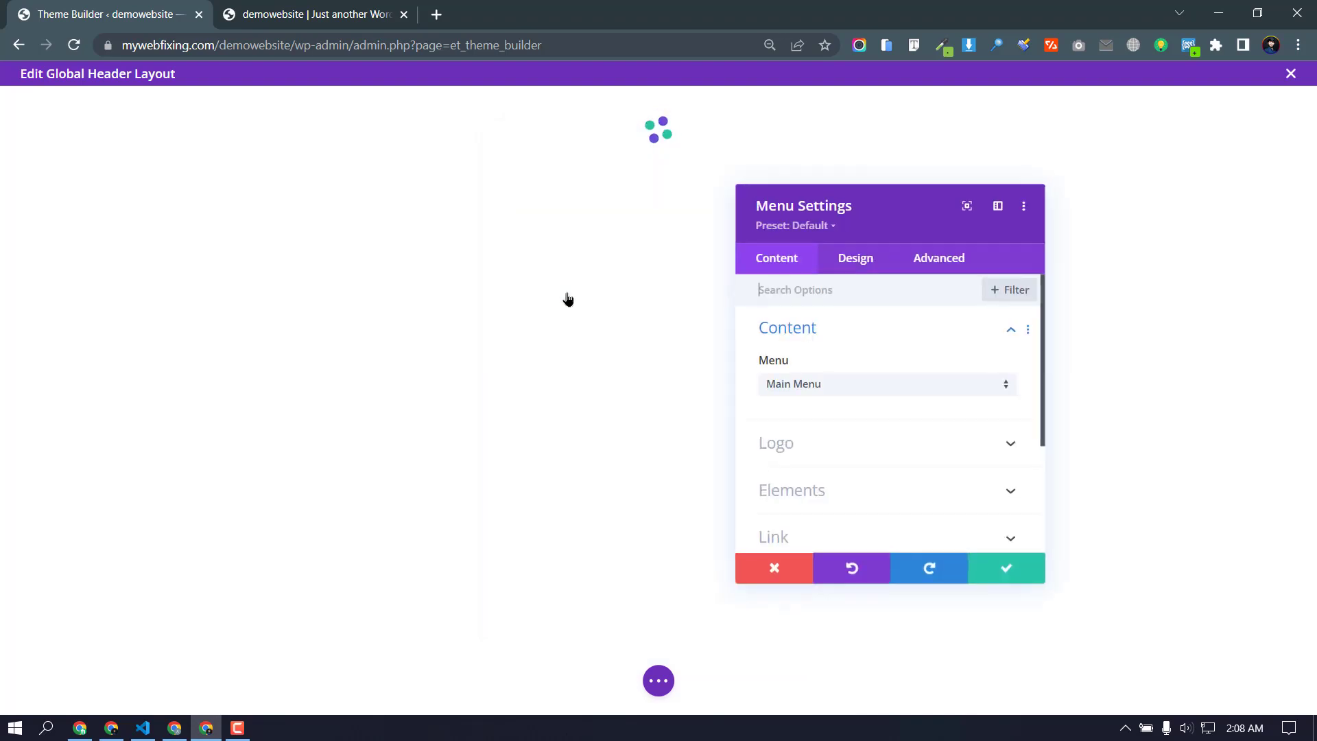
{"action": "left_click", "coordinate": [871, 382]}
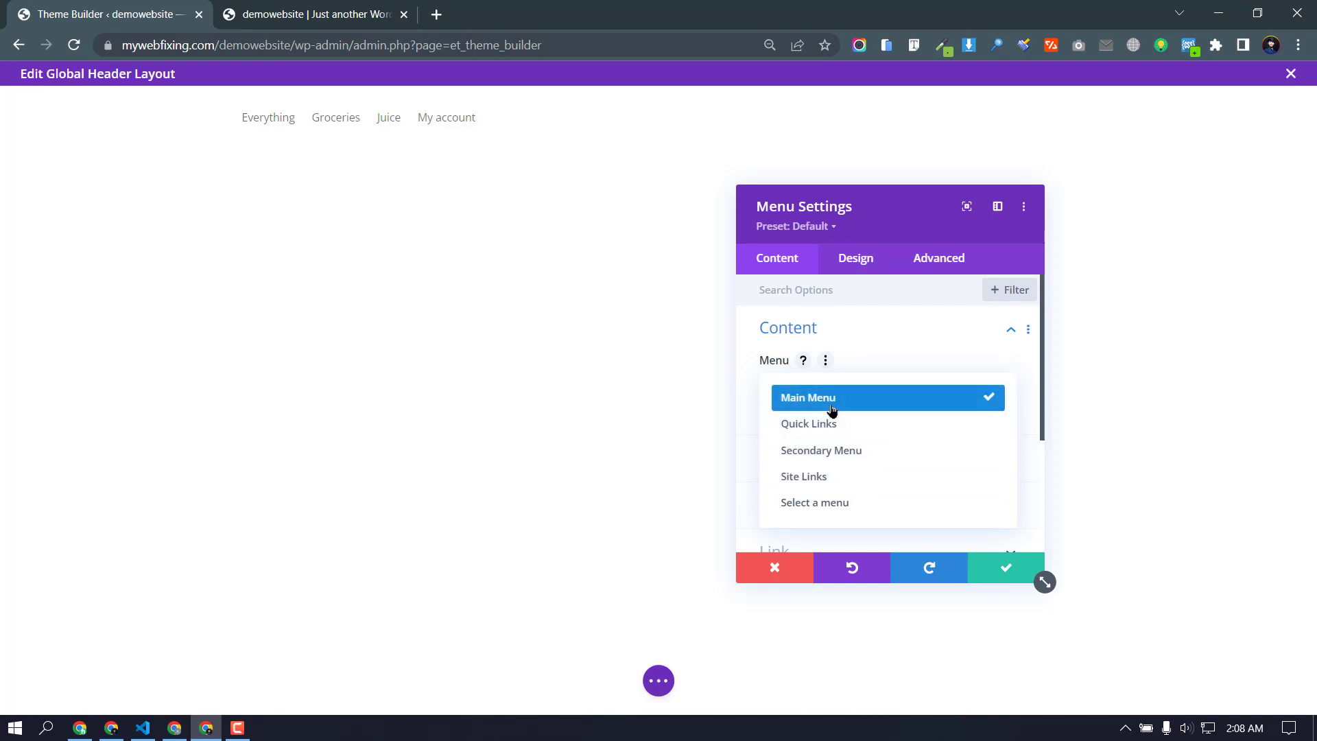
Step: Keep Main Menu and set the menu logo to the ngo-icon-01.png book image
{"action": "left_click", "coordinate": [751, 350]}
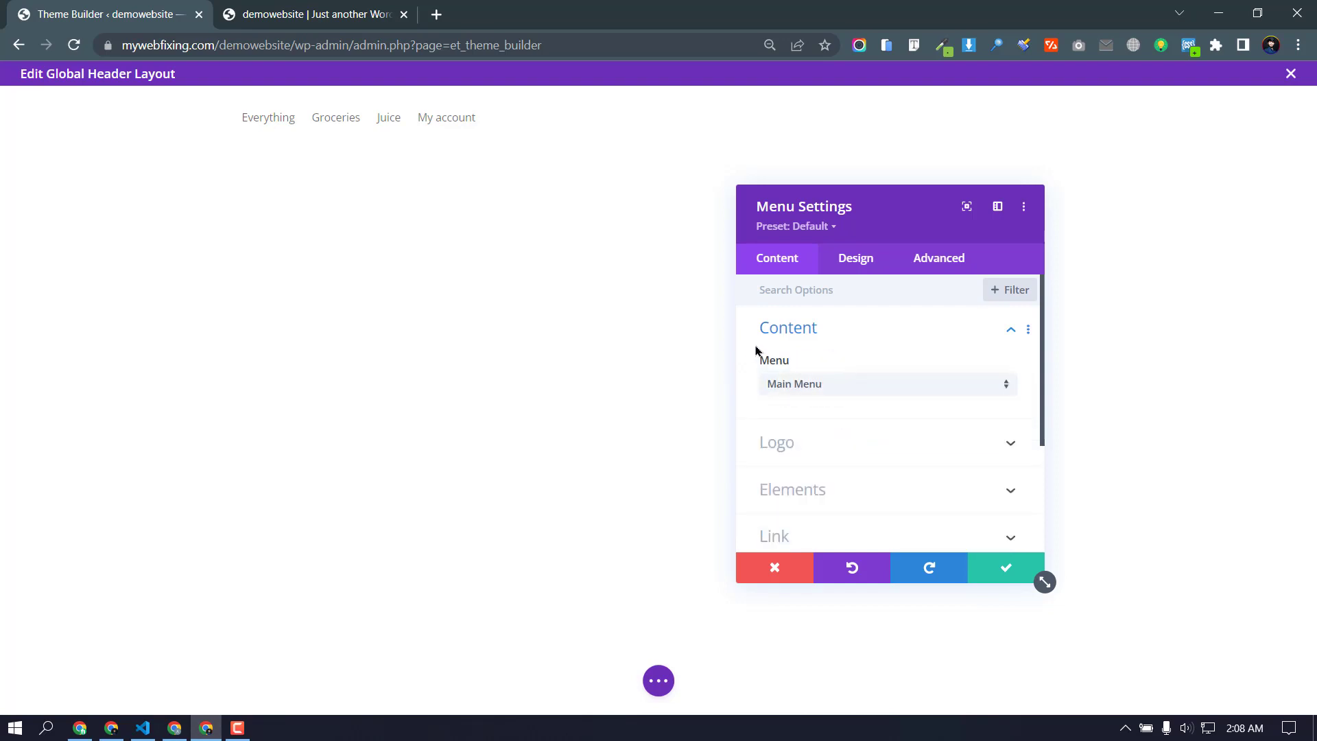
{"action": "left_click", "coordinate": [796, 458]}
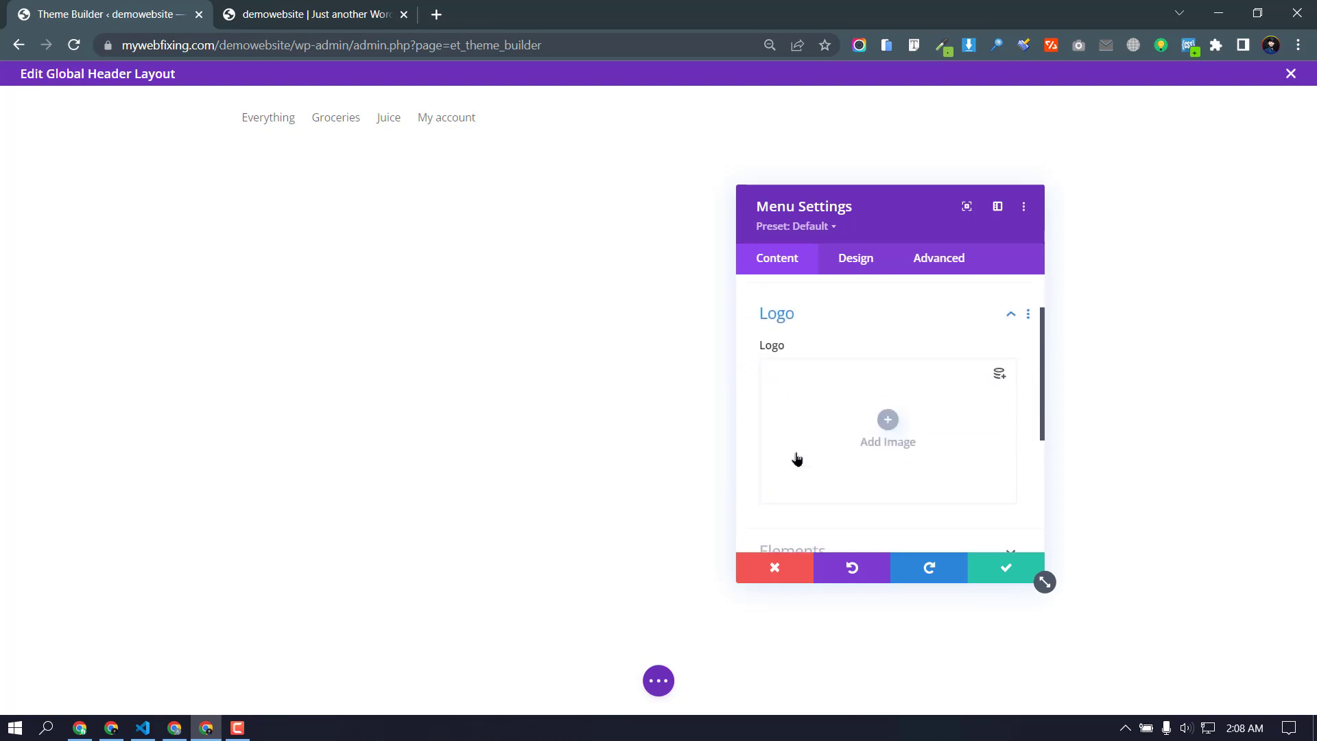
{"action": "left_click", "coordinate": [891, 410]}
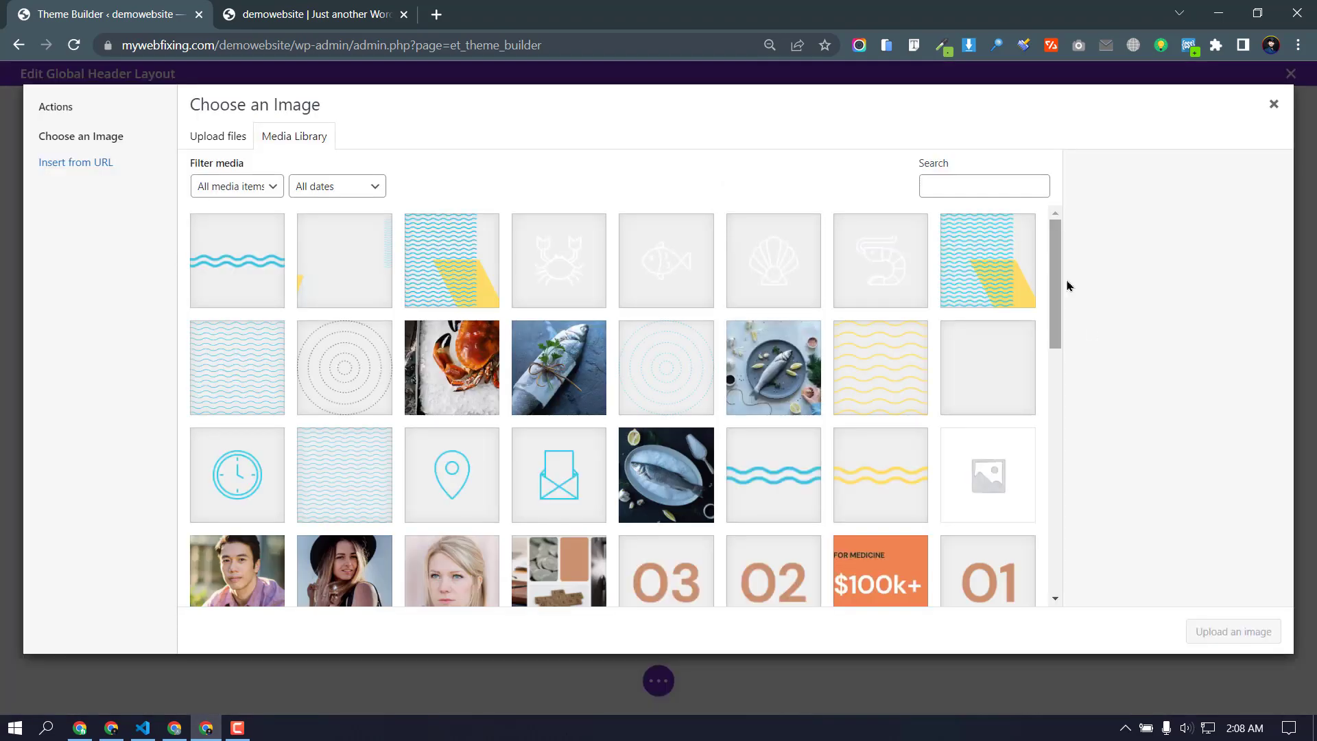
{"action": "left_click_drag", "start_coordinate": [1054, 280], "coordinate": [1054, 379]}
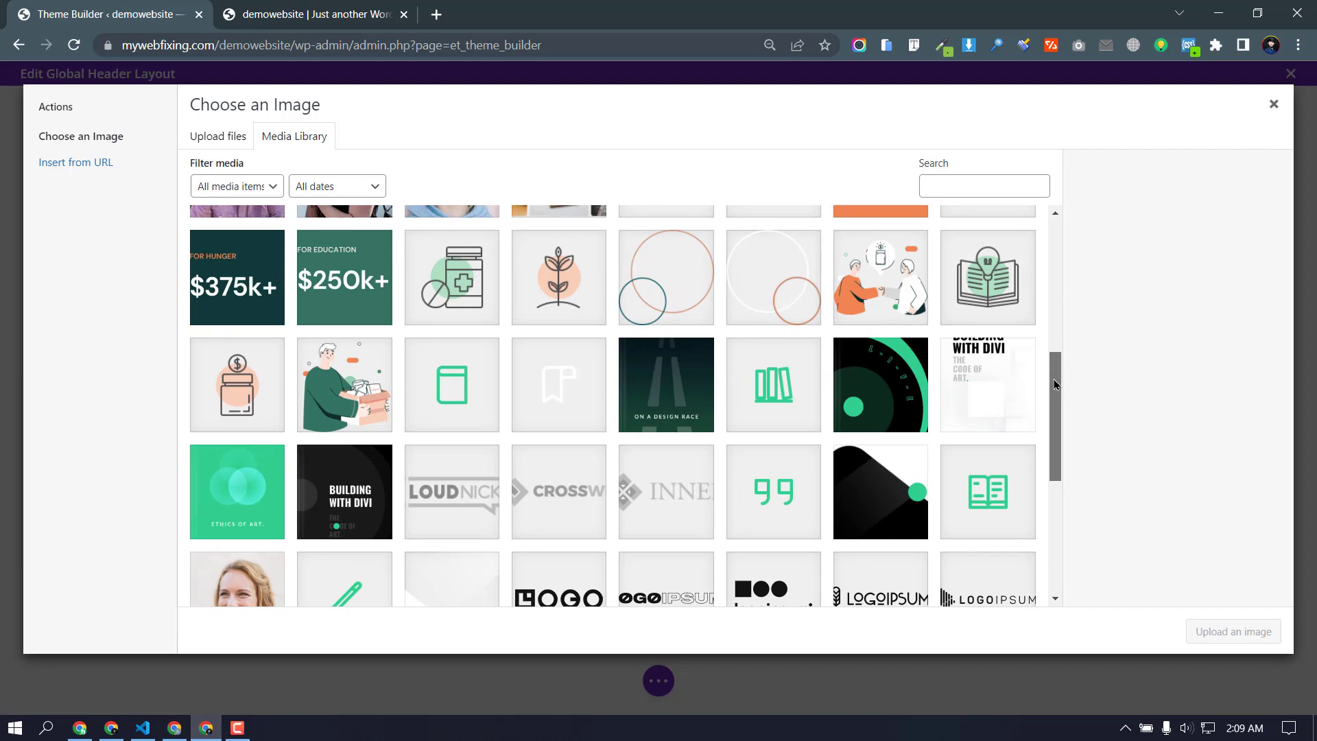
{"action": "left_click", "coordinate": [988, 281]}
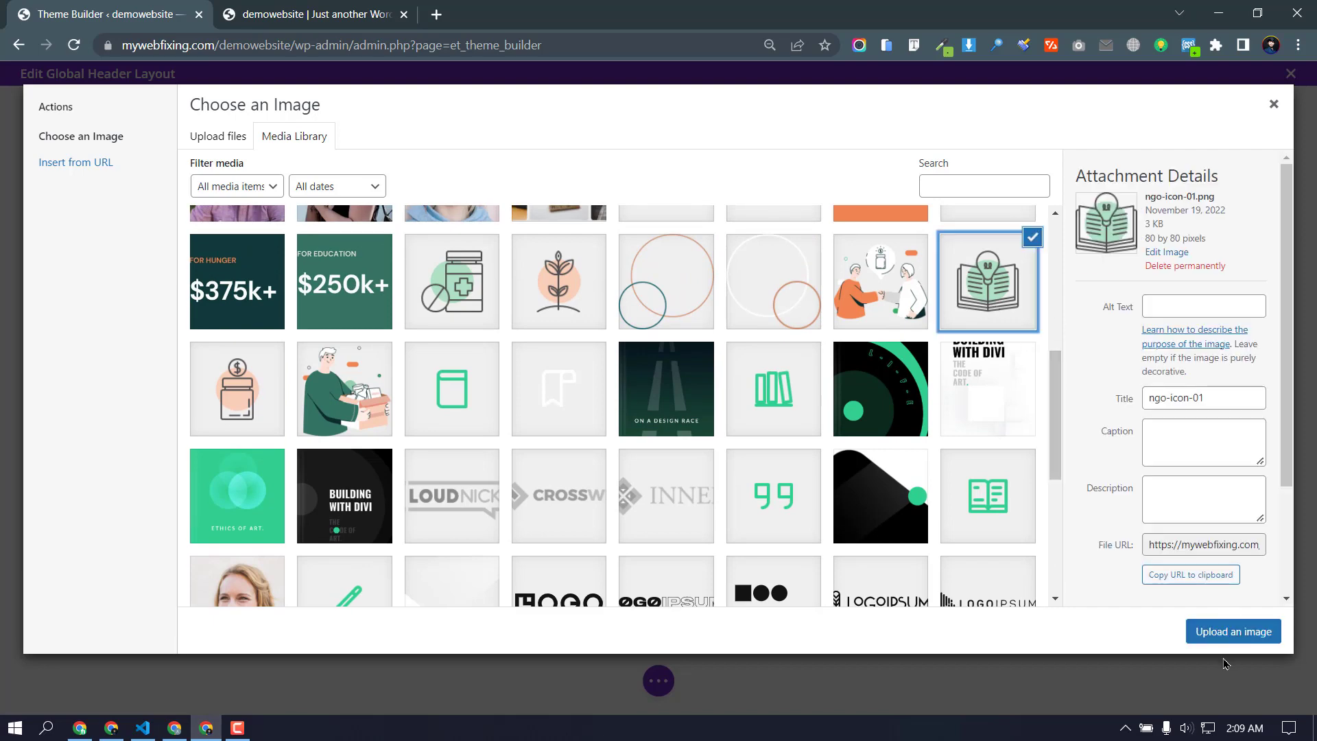
{"action": "left_click", "coordinate": [1222, 637]}
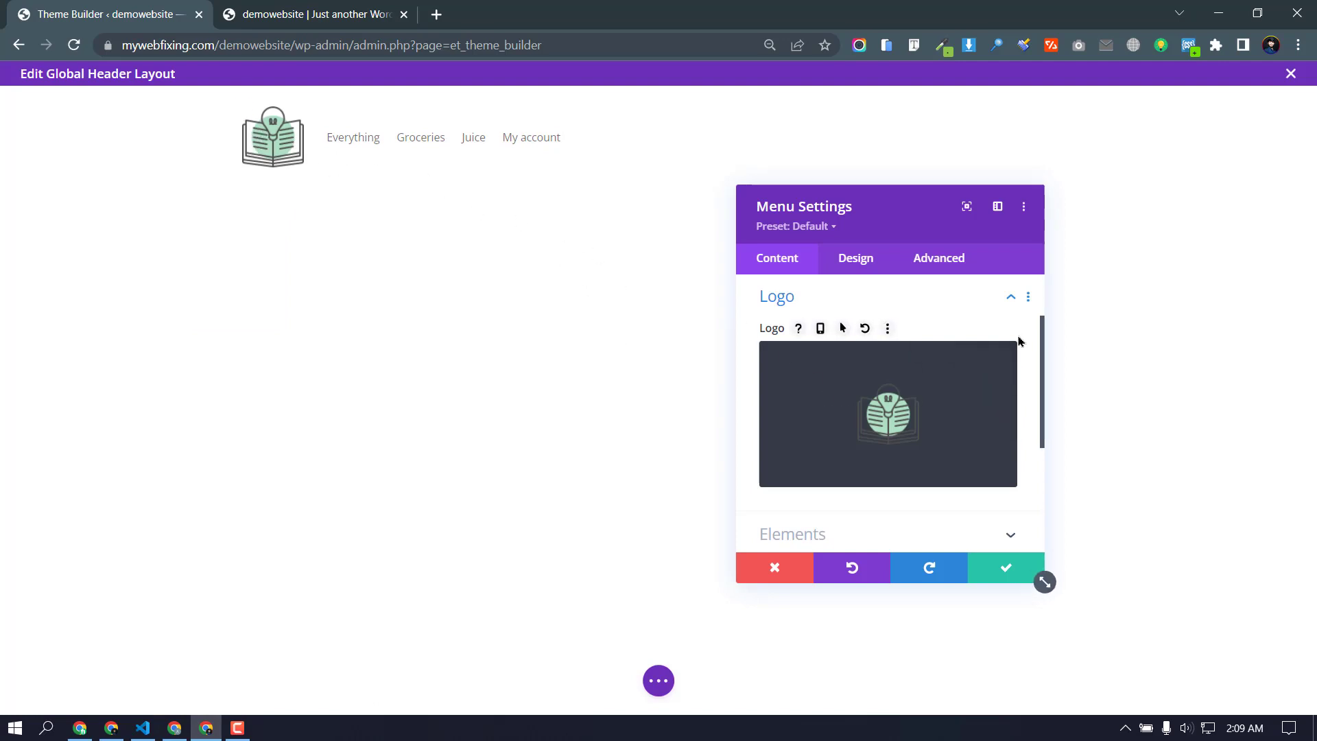
Step: Style the menu text black, 20px and uppercase, aligned to the right
{"action": "left_click", "coordinate": [862, 268]}
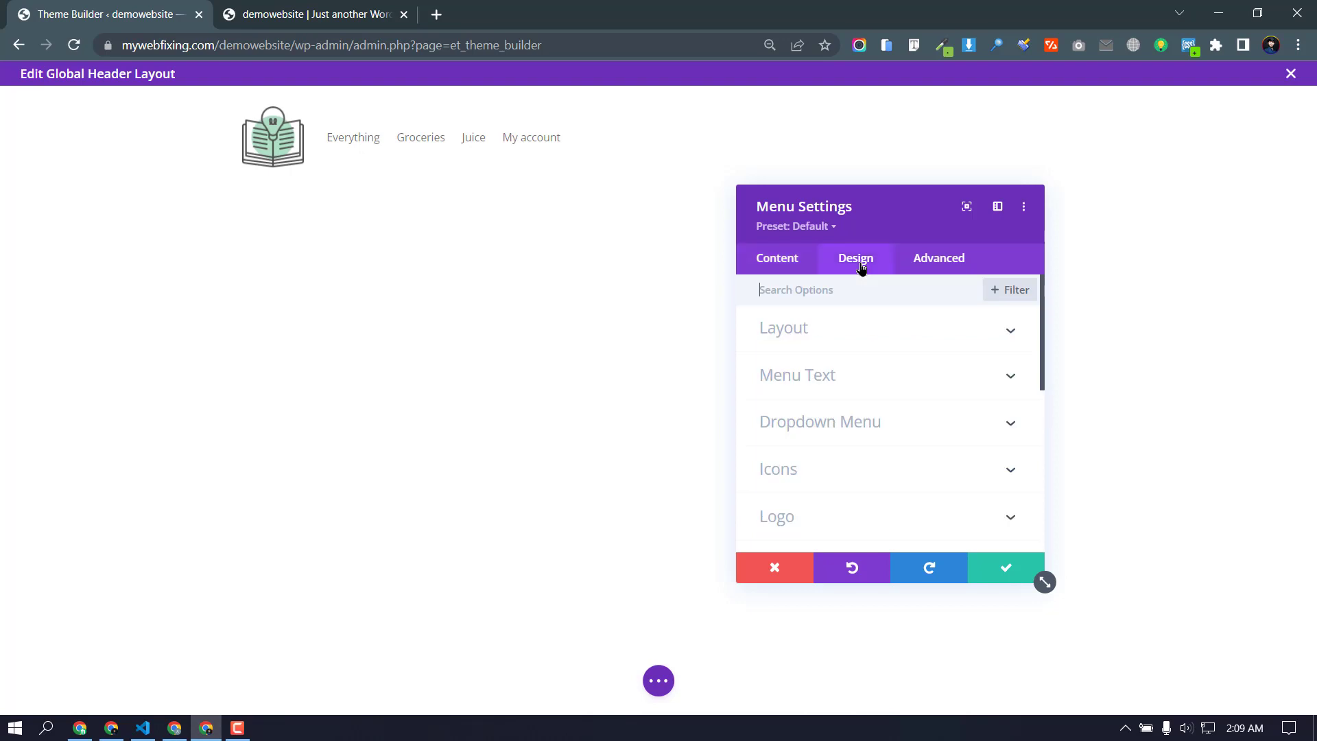
{"action": "left_click", "coordinate": [839, 373]}
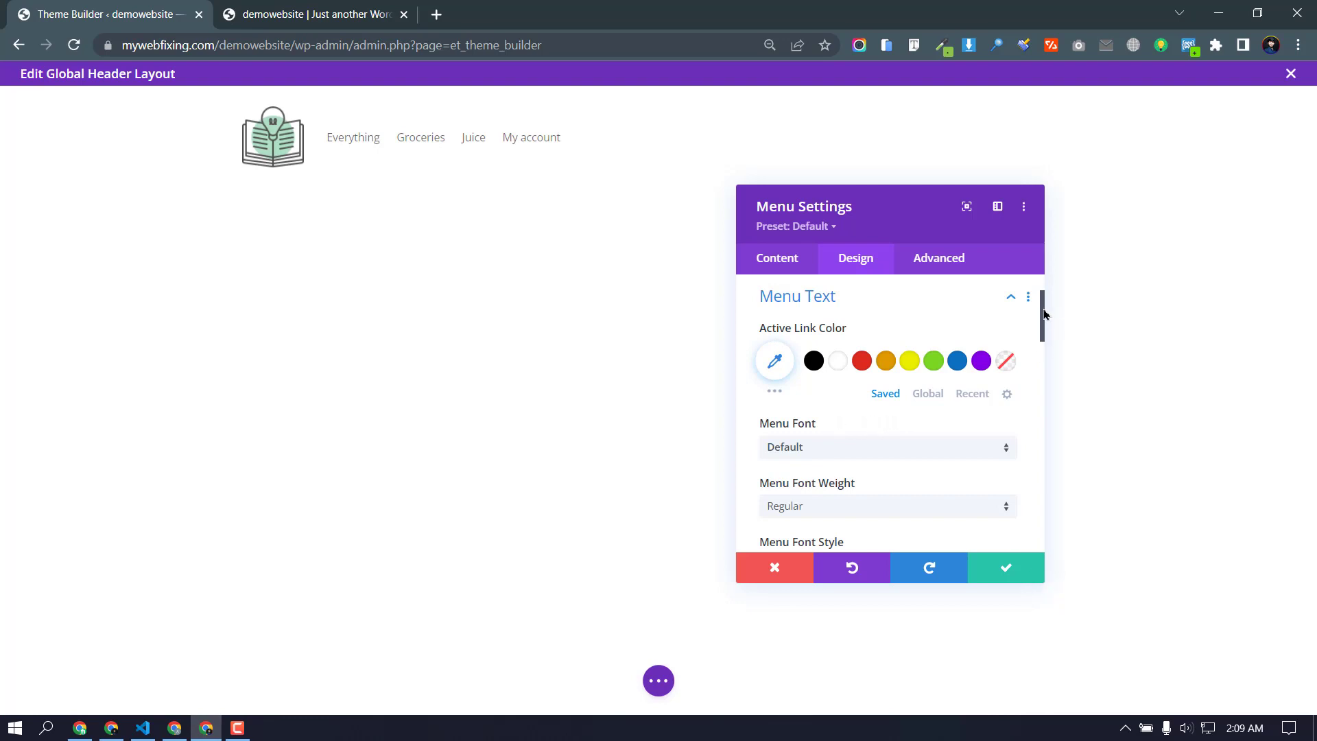
{"action": "left_click_drag", "start_coordinate": [1043, 314], "coordinate": [1036, 357]}
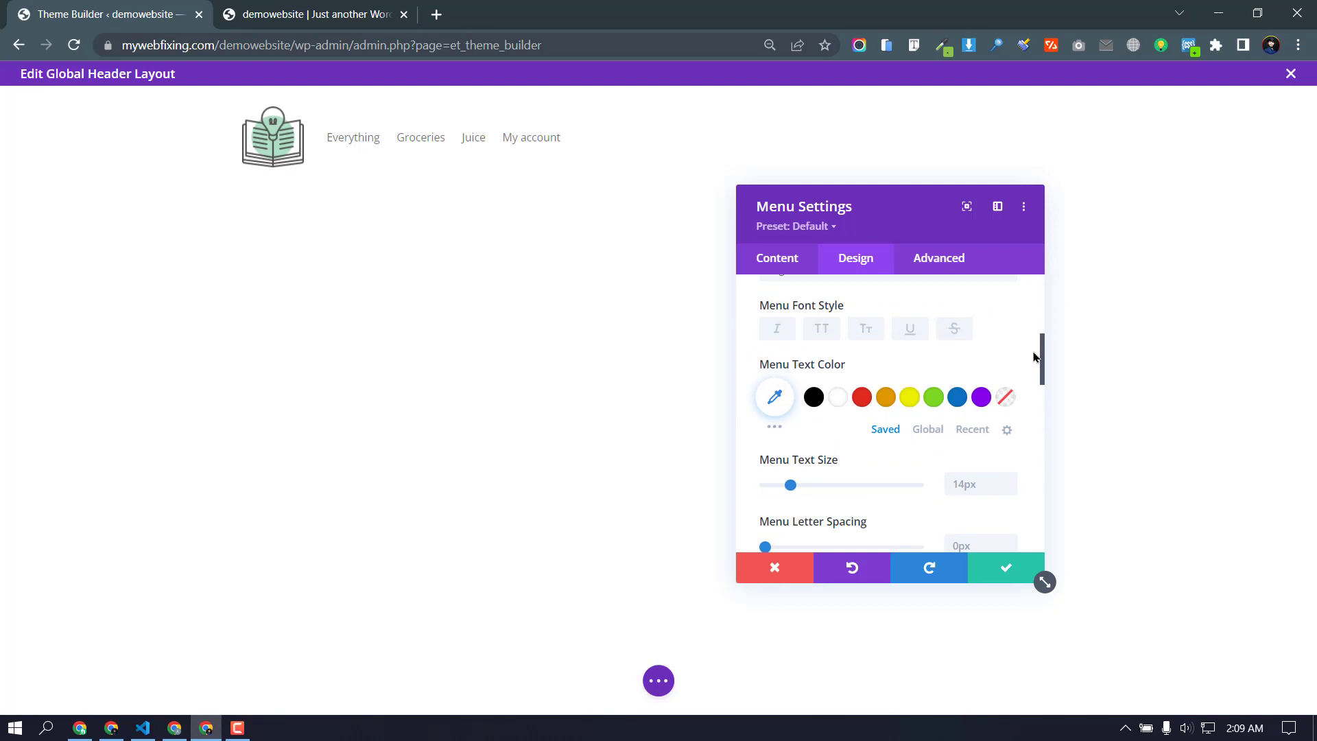
{"action": "left_click", "coordinate": [814, 399]}
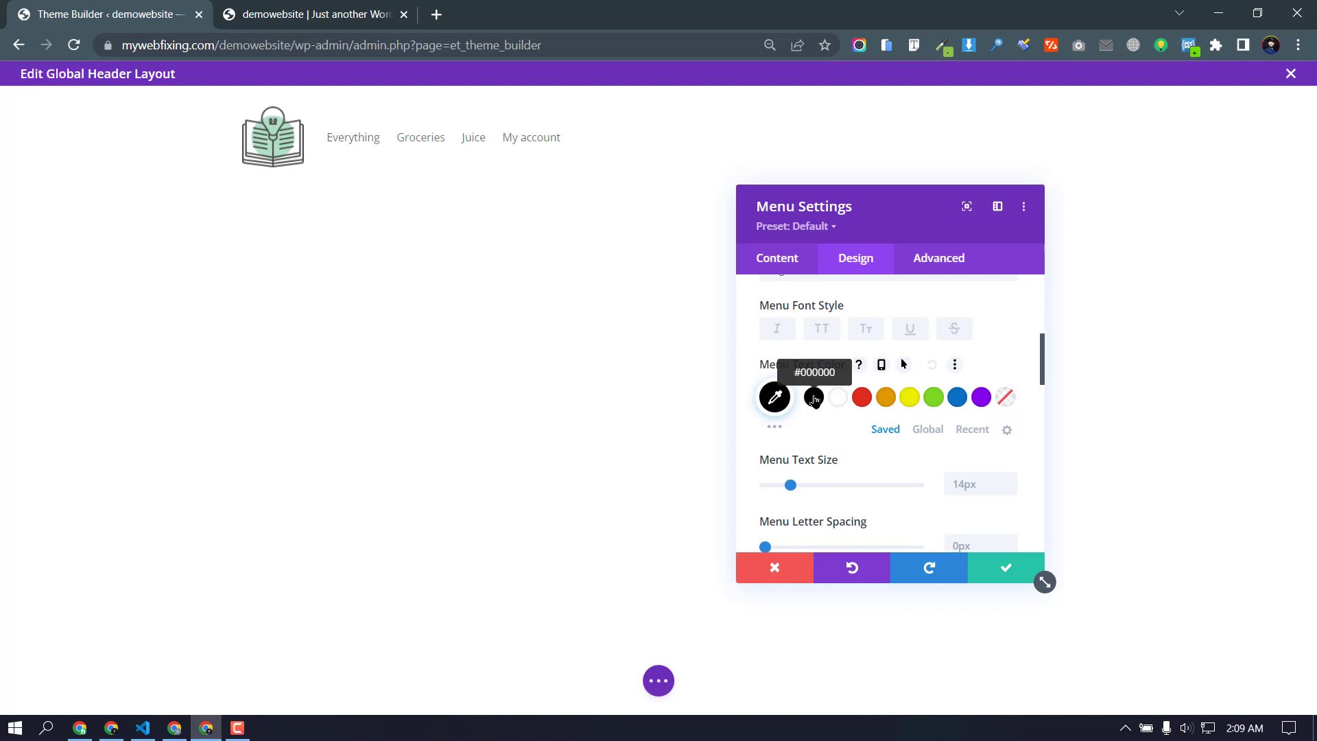
{"action": "left_click", "coordinate": [978, 486]}
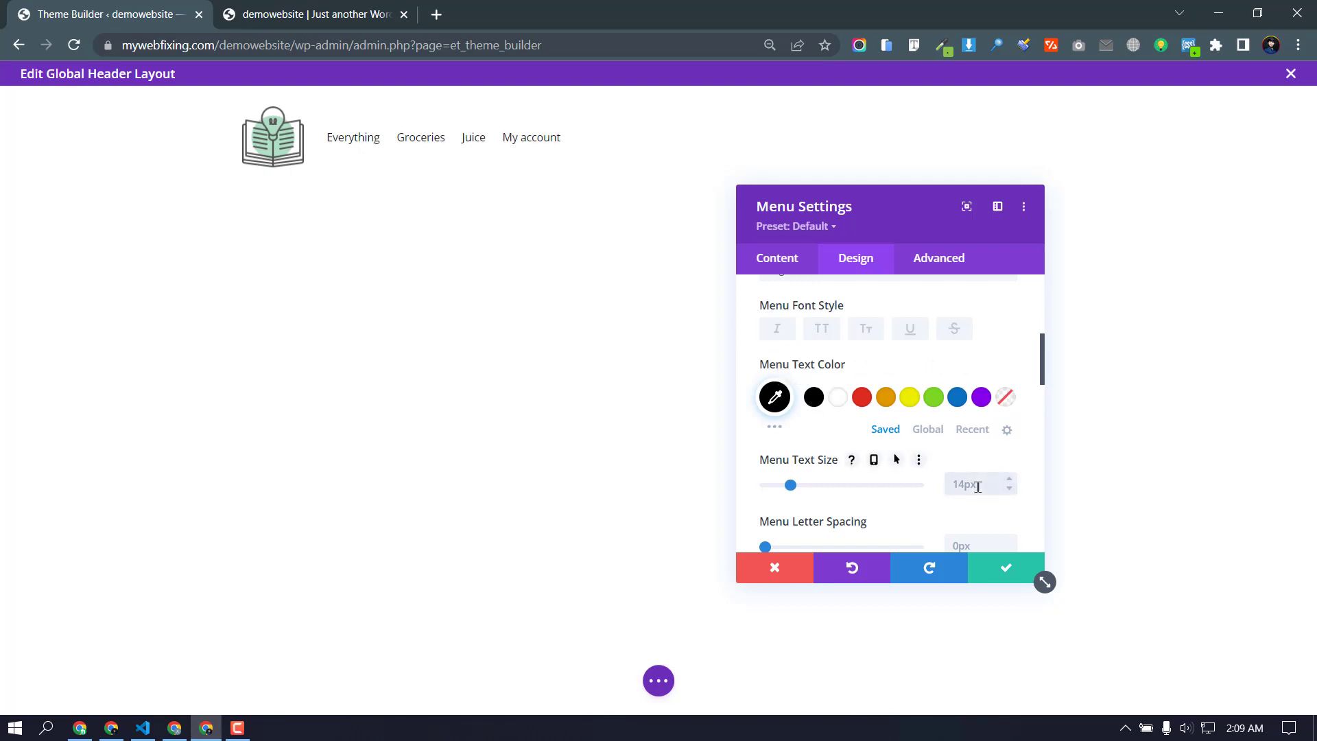
{"action": "type", "text": "20px"}
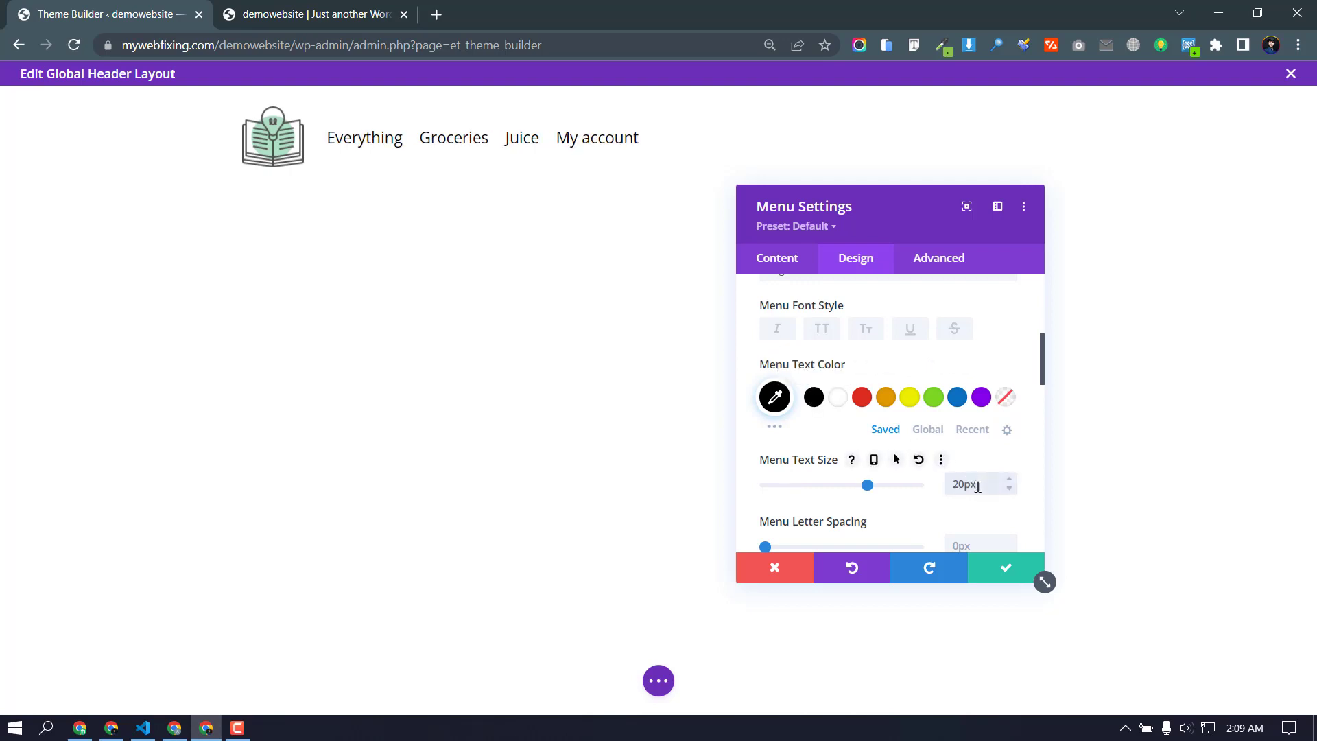
{"action": "left_click", "coordinate": [820, 330]}
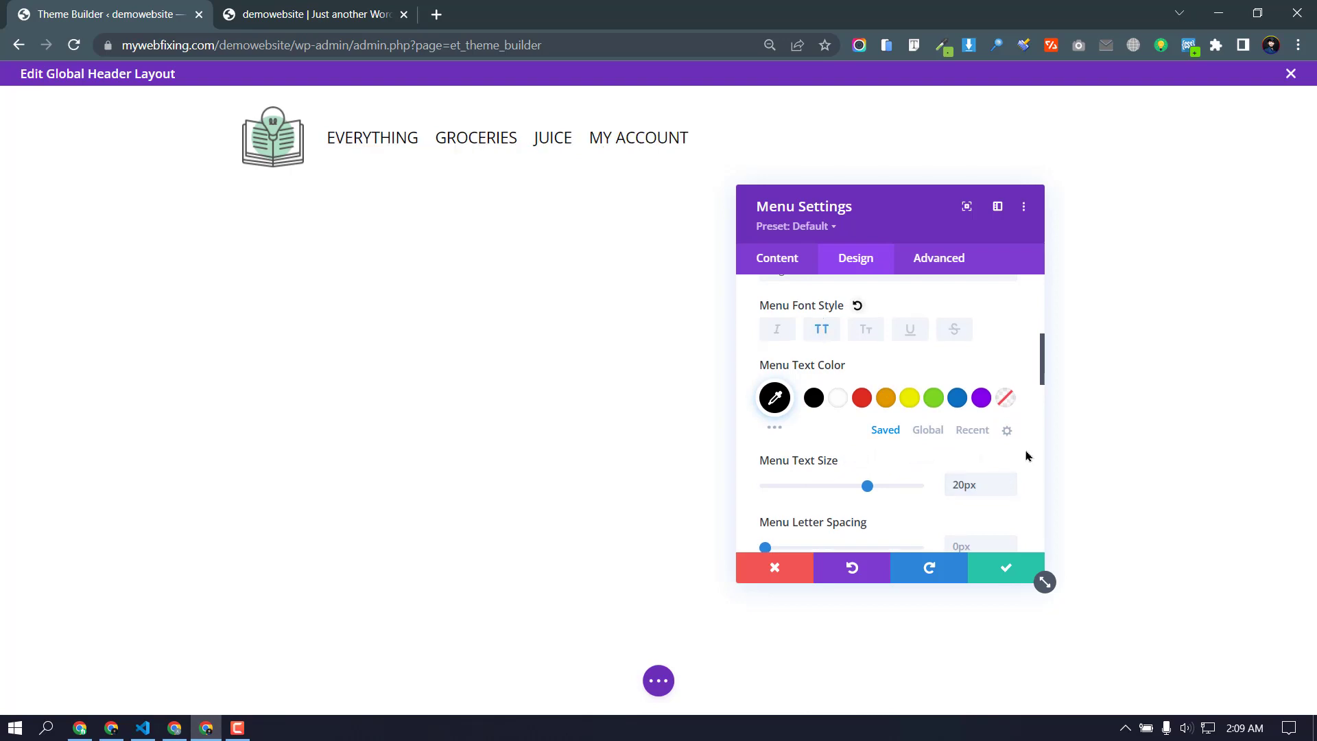
{"action": "left_click_drag", "start_coordinate": [1044, 364], "coordinate": [1044, 450]}
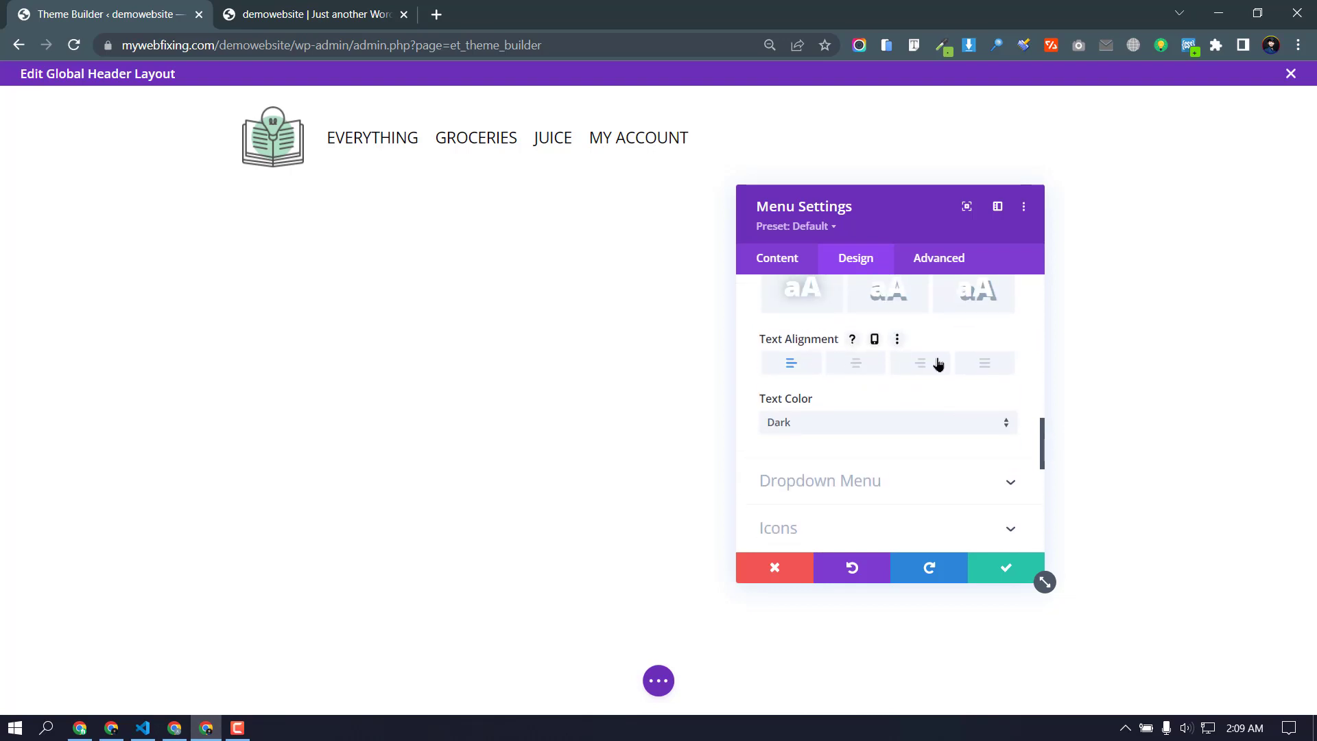
{"action": "left_click", "coordinate": [937, 364]}
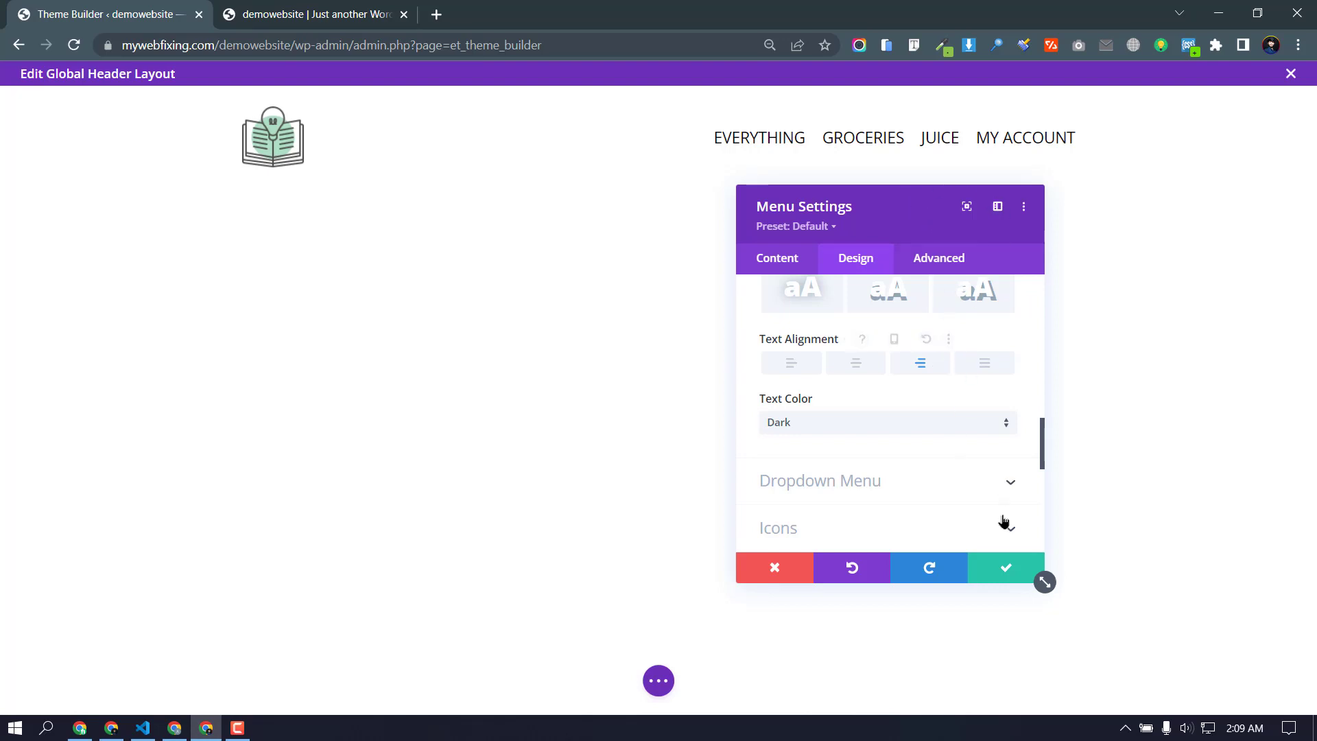
Step: Apply the menu settings, save the header layout, and save the Theme Builder changes
{"action": "left_click", "coordinate": [1000, 572]}
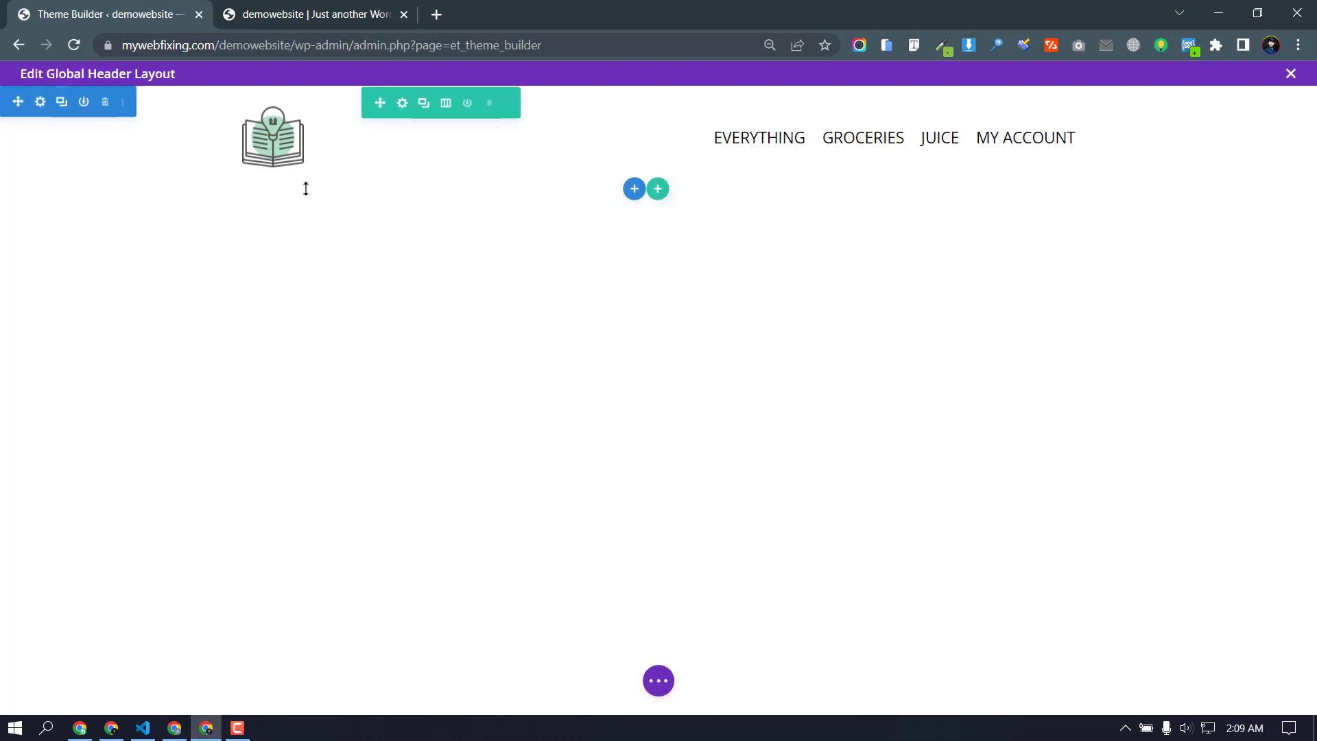
{"action": "mouse_move", "coordinate": [418, 123]}
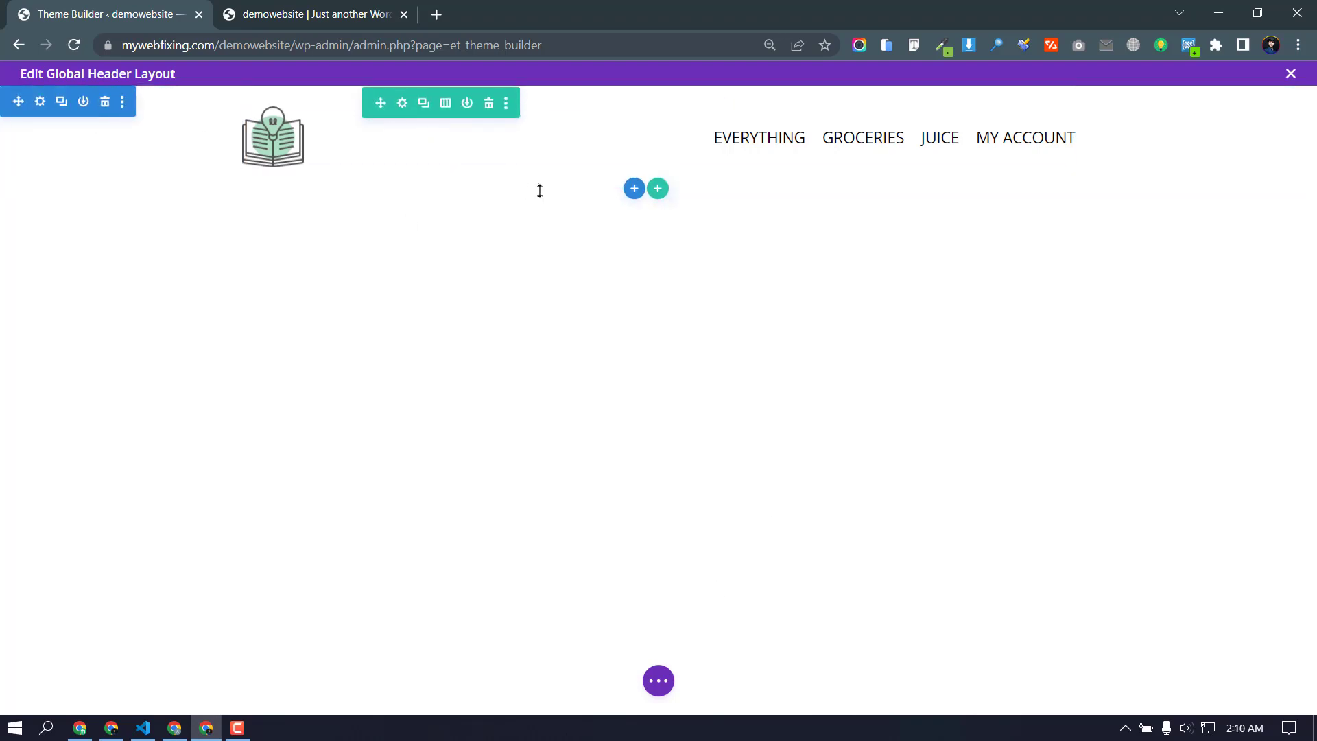
{"action": "left_click", "coordinate": [659, 684]}
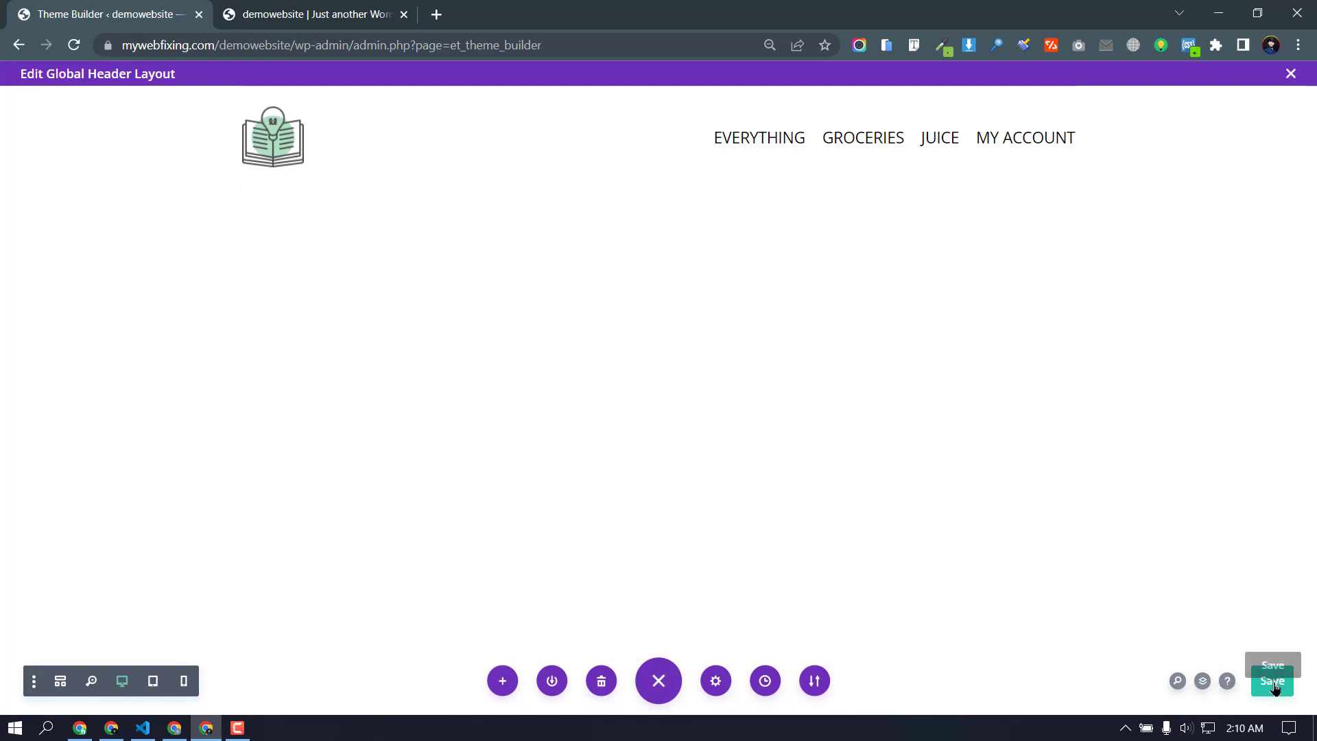
{"action": "left_click", "coordinate": [1274, 687]}
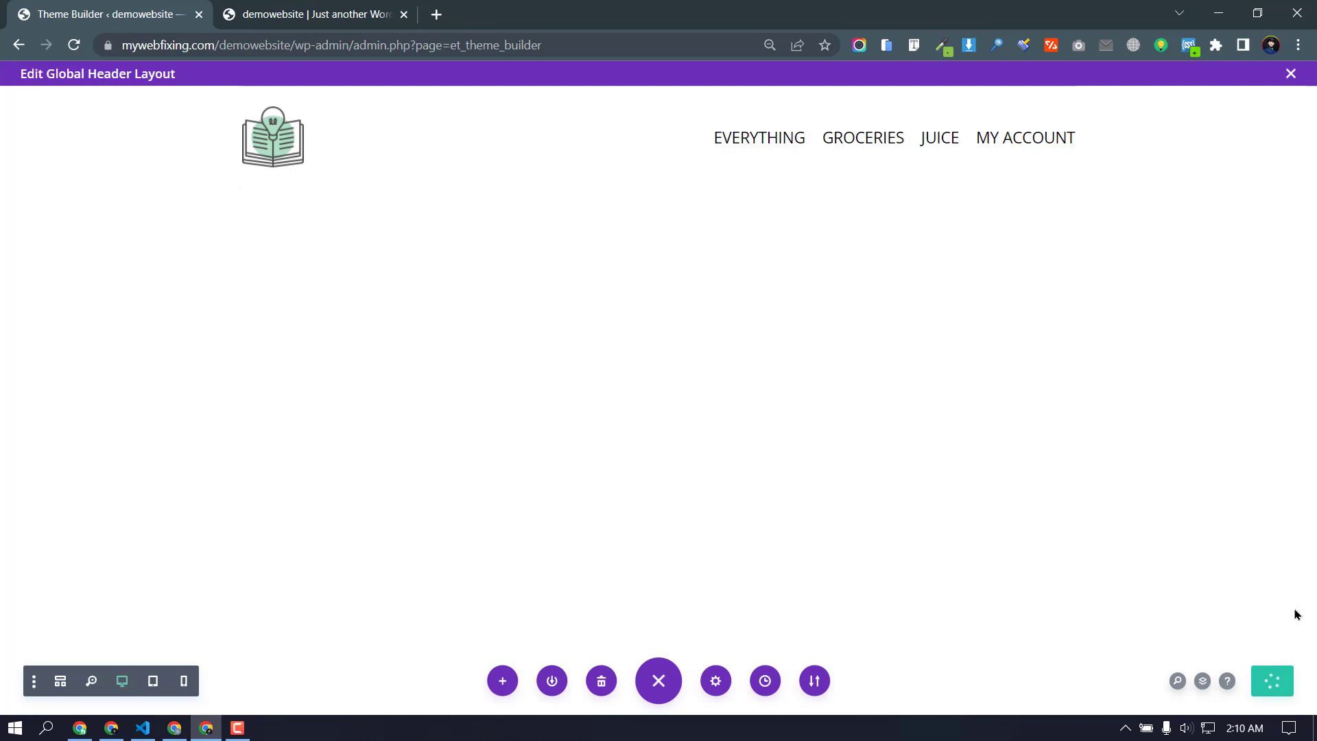
{"action": "left_click", "coordinate": [1293, 73]}
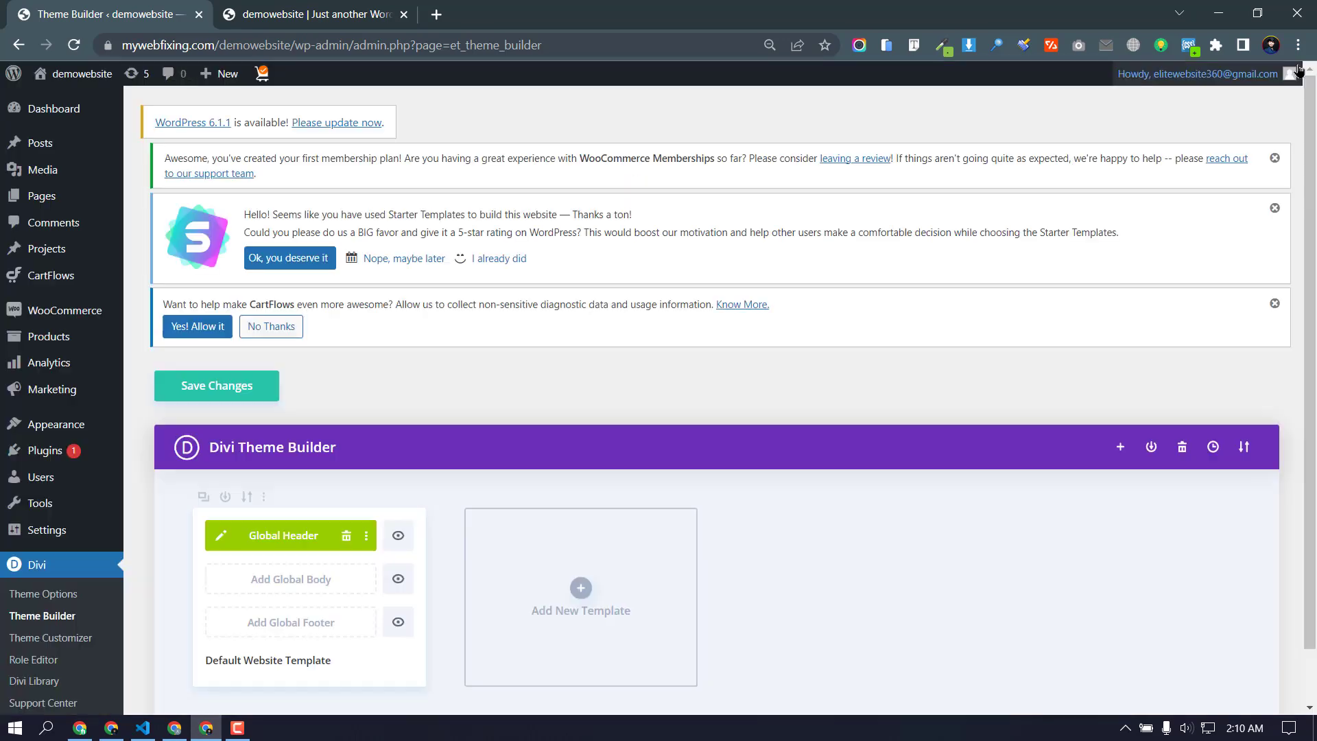
{"action": "left_click", "coordinate": [198, 387]}
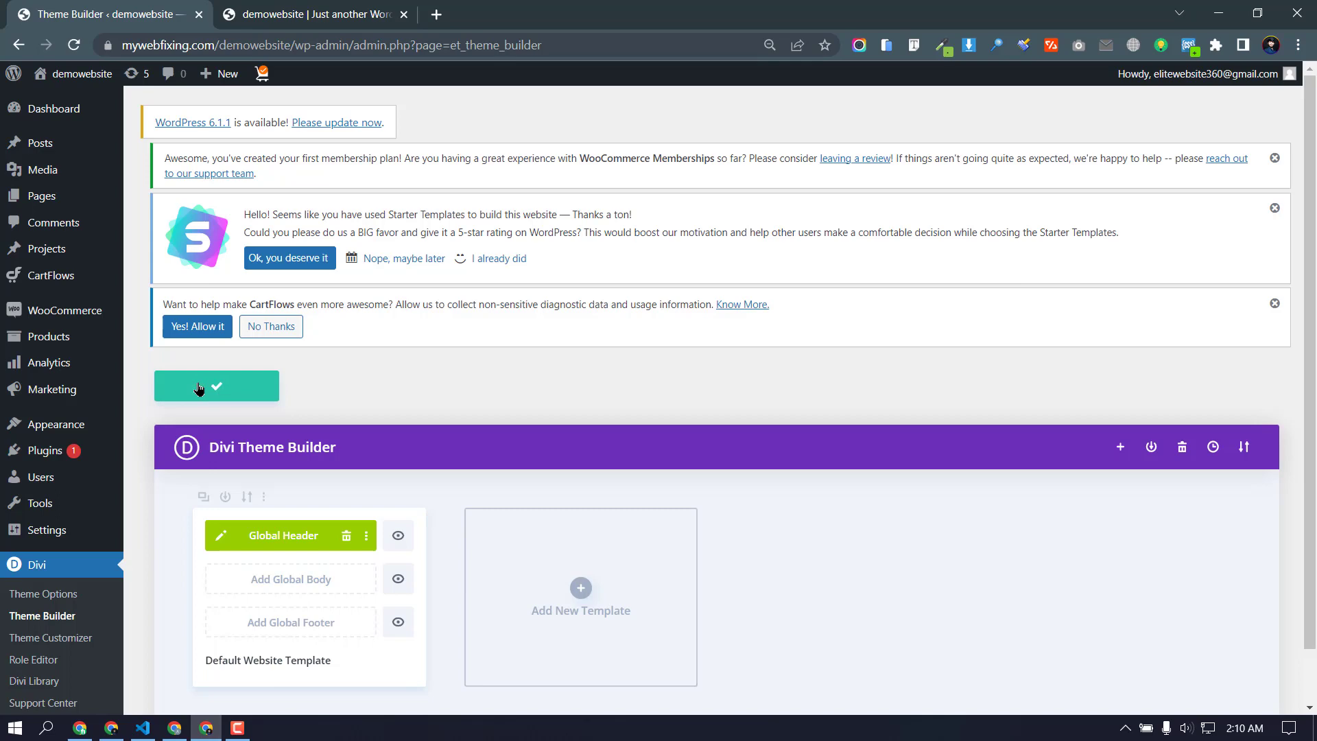
Step: Reload the live homepage to check the new header, then return to Theme Builder
{"action": "left_click", "coordinate": [260, 5]}
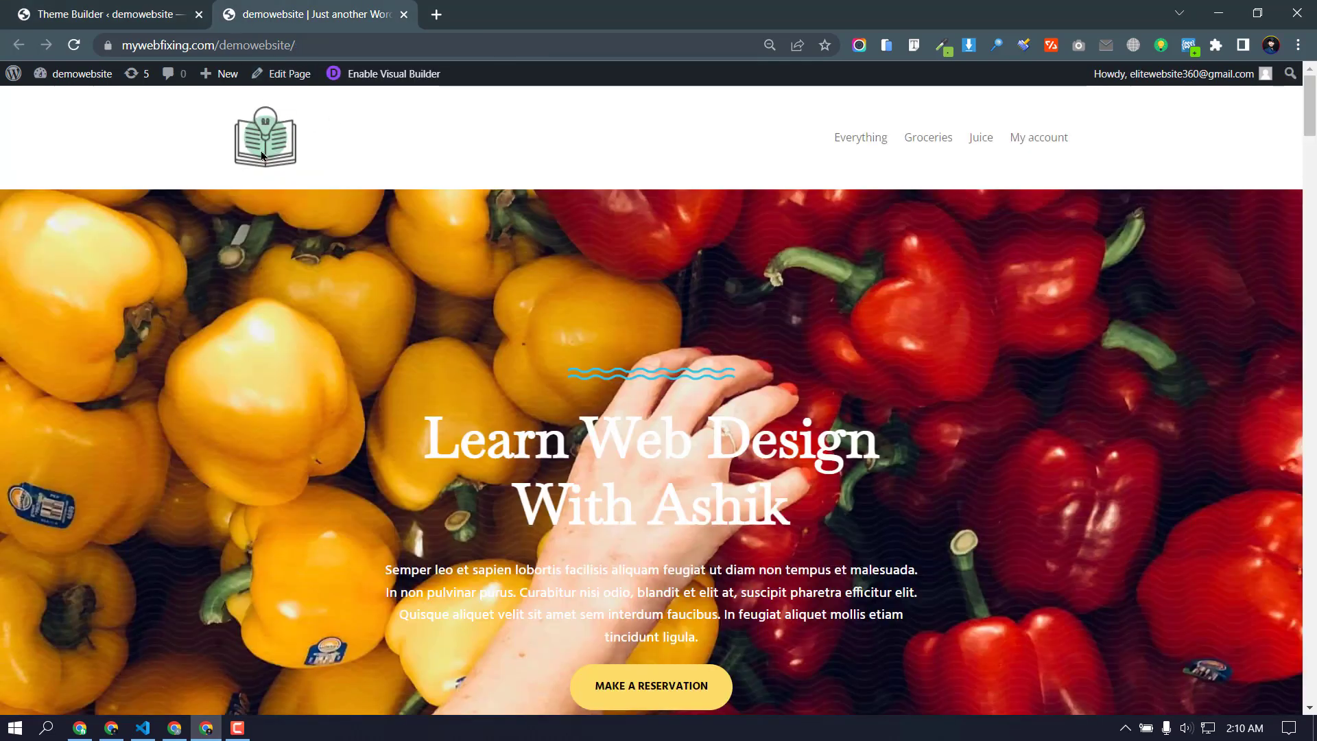
{"action": "left_click", "coordinate": [81, 47]}
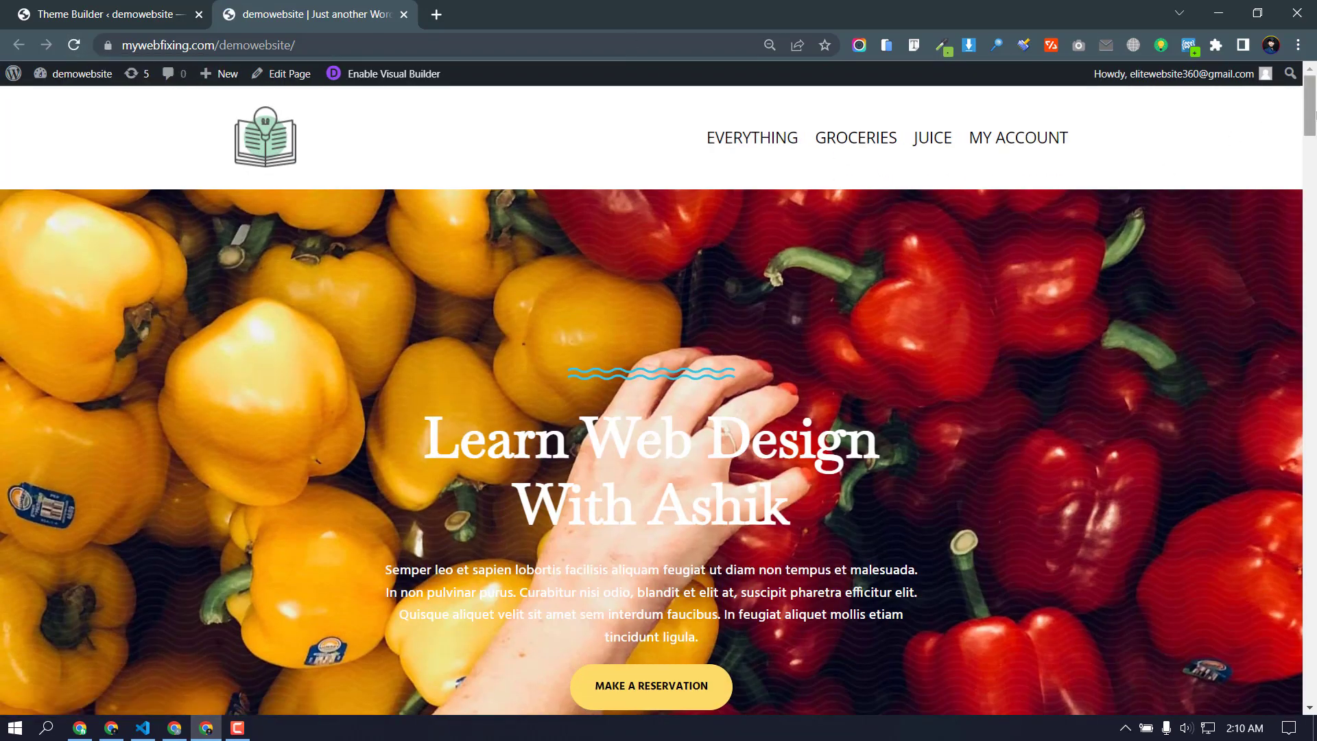
{"action": "mouse_move", "coordinate": [1312, 115]}
{"action": "left_mouse_down"}
{"action": "mouse_move", "coordinate": [1315, 157]}
{"action": "mouse_move", "coordinate": [1314, 115]}
{"action": "left_mouse_up"}
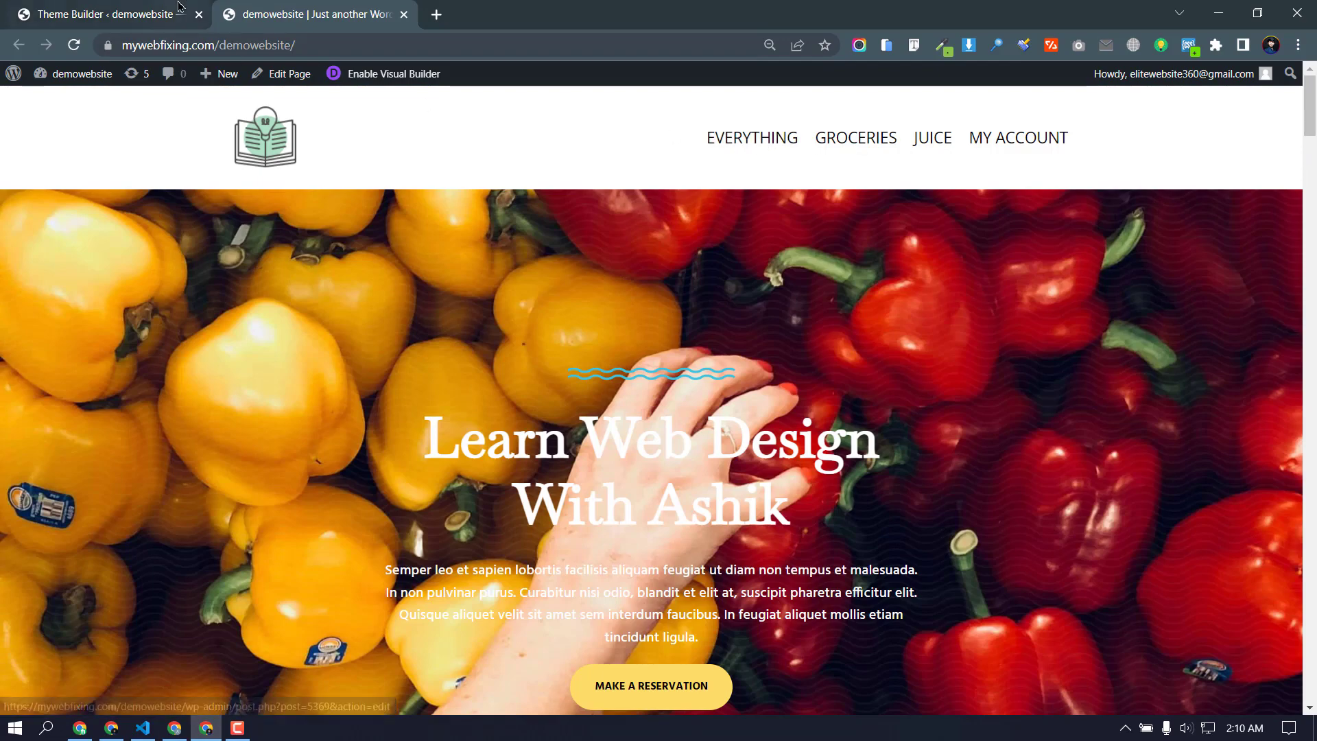
{"action": "left_click", "coordinate": [153, 7]}
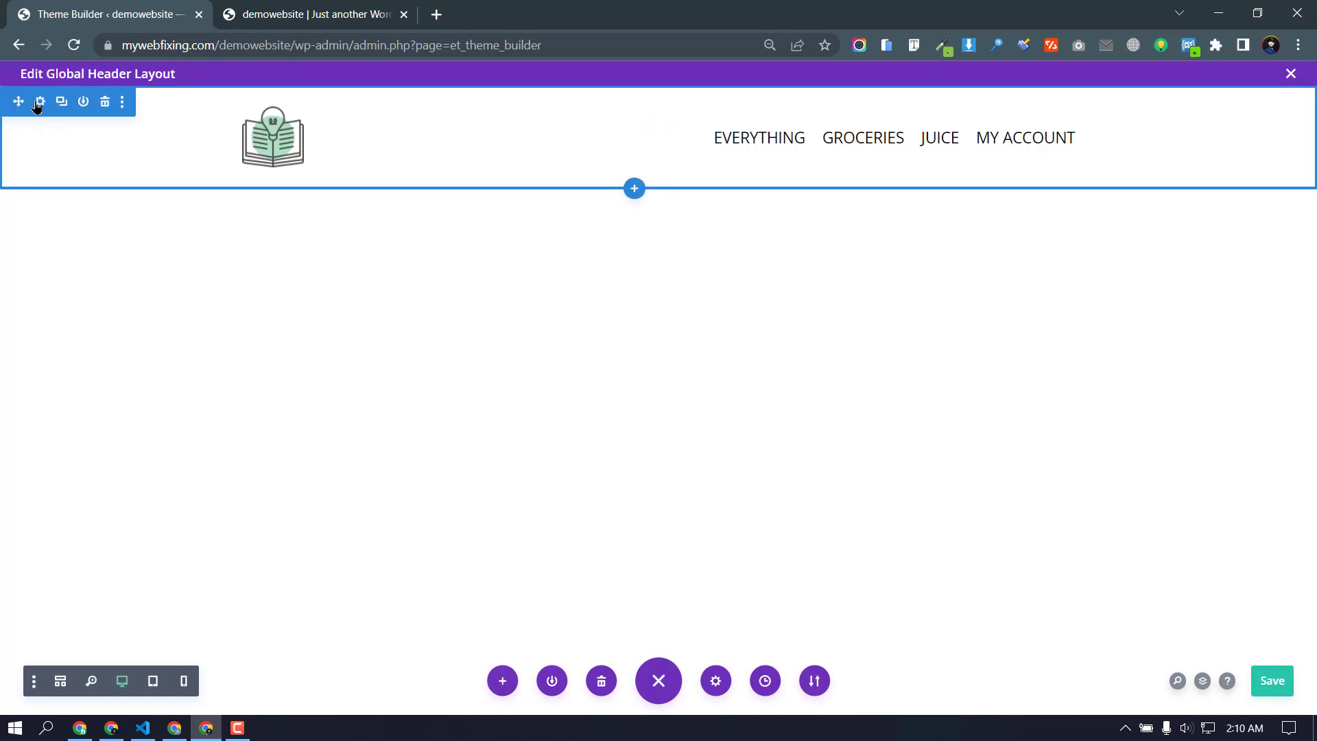
Step: Give the header section a Transparent background swatch and apply the settings
{"action": "left_click", "coordinate": [39, 102]}
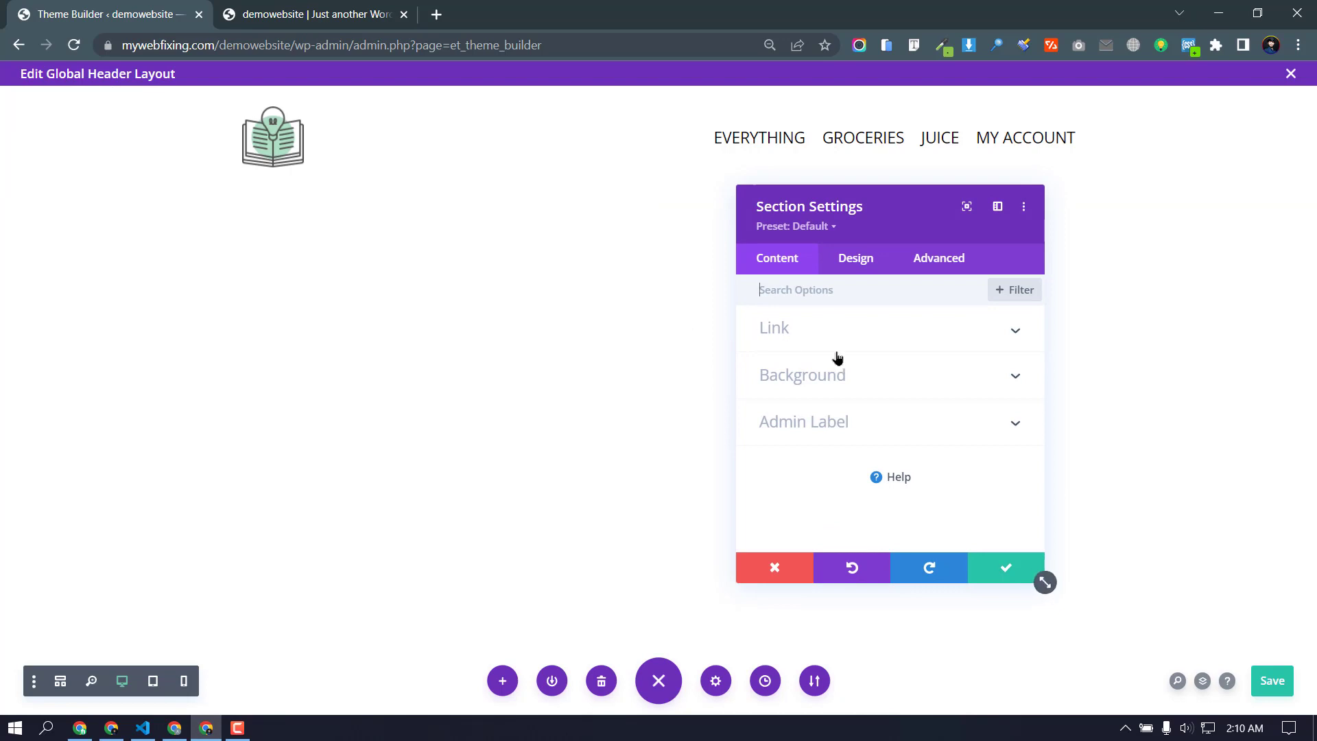
{"action": "left_click", "coordinate": [863, 376]}
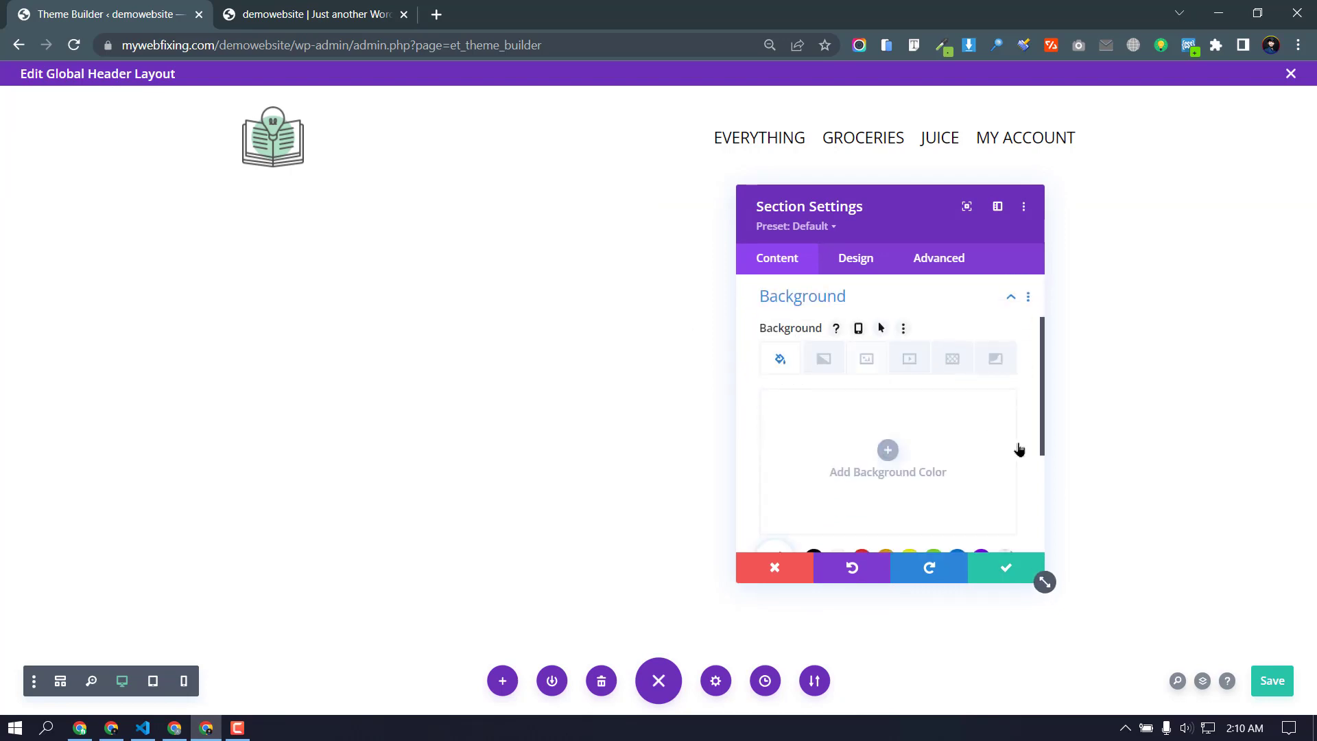
{"action": "left_click_drag", "start_coordinate": [1043, 383], "coordinate": [1043, 413]}
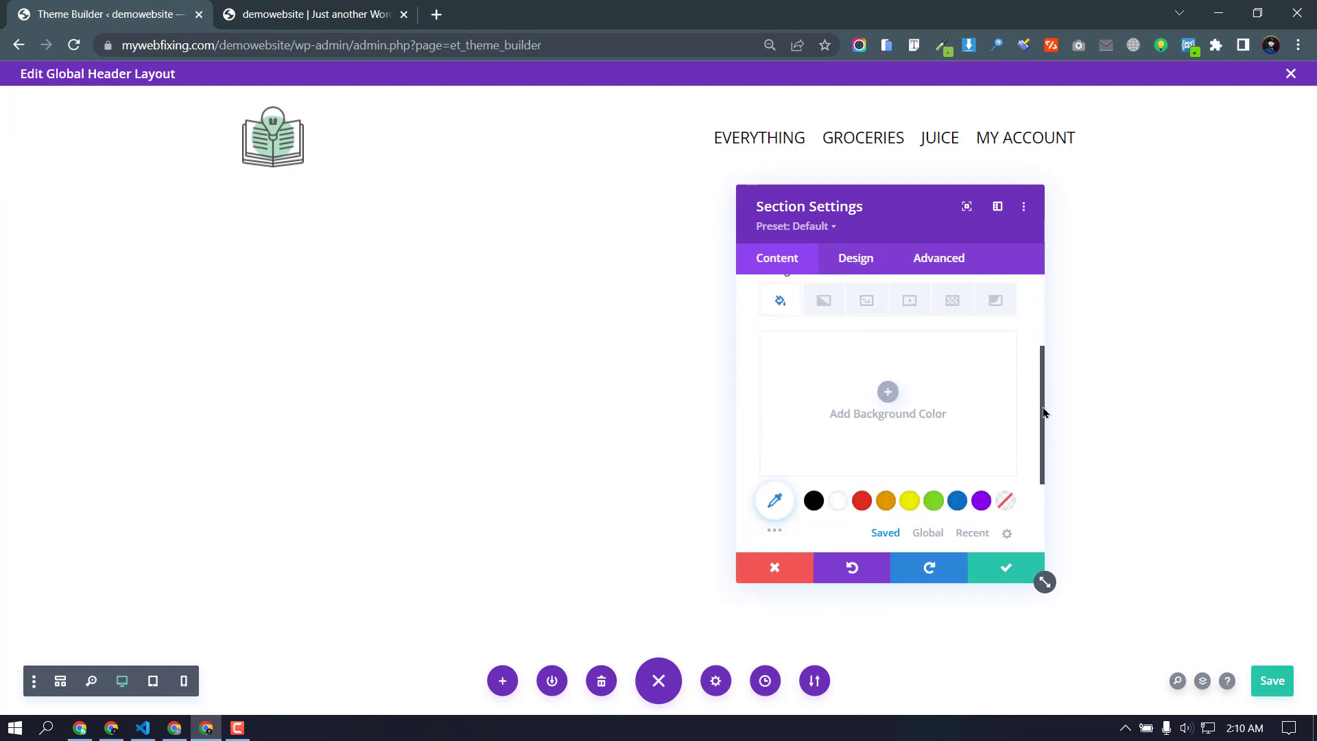
{"action": "left_click", "coordinate": [1005, 501]}
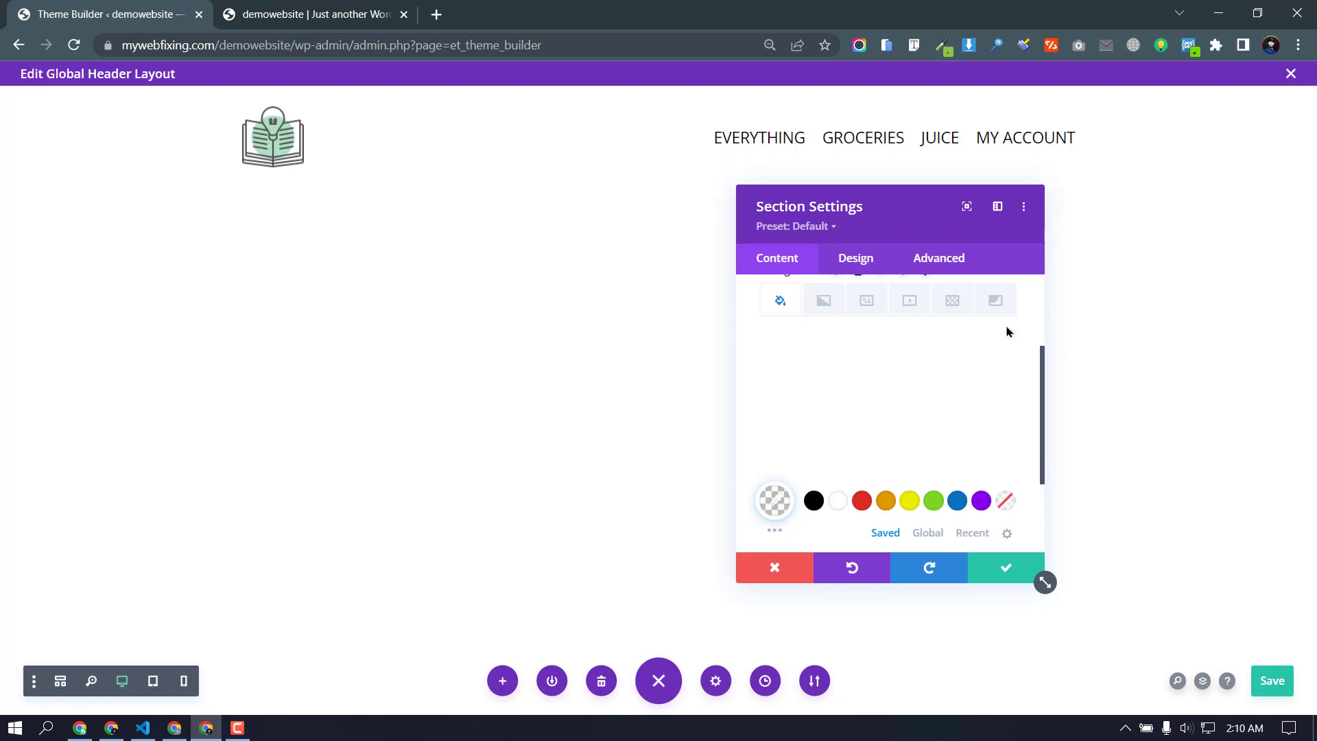
{"action": "left_click", "coordinate": [998, 564]}
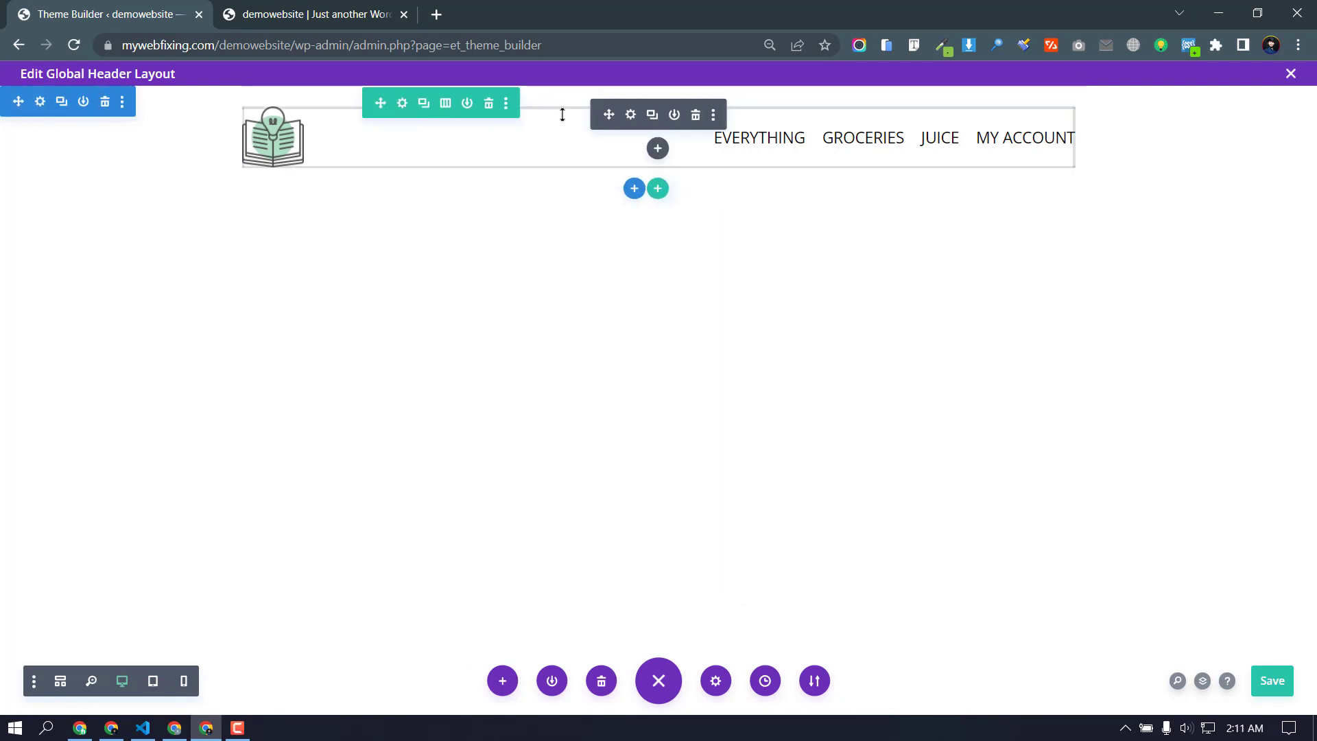
Step: Reset the Menu module's background colour to transparent and save the header layout
{"action": "left_click", "coordinate": [628, 115]}
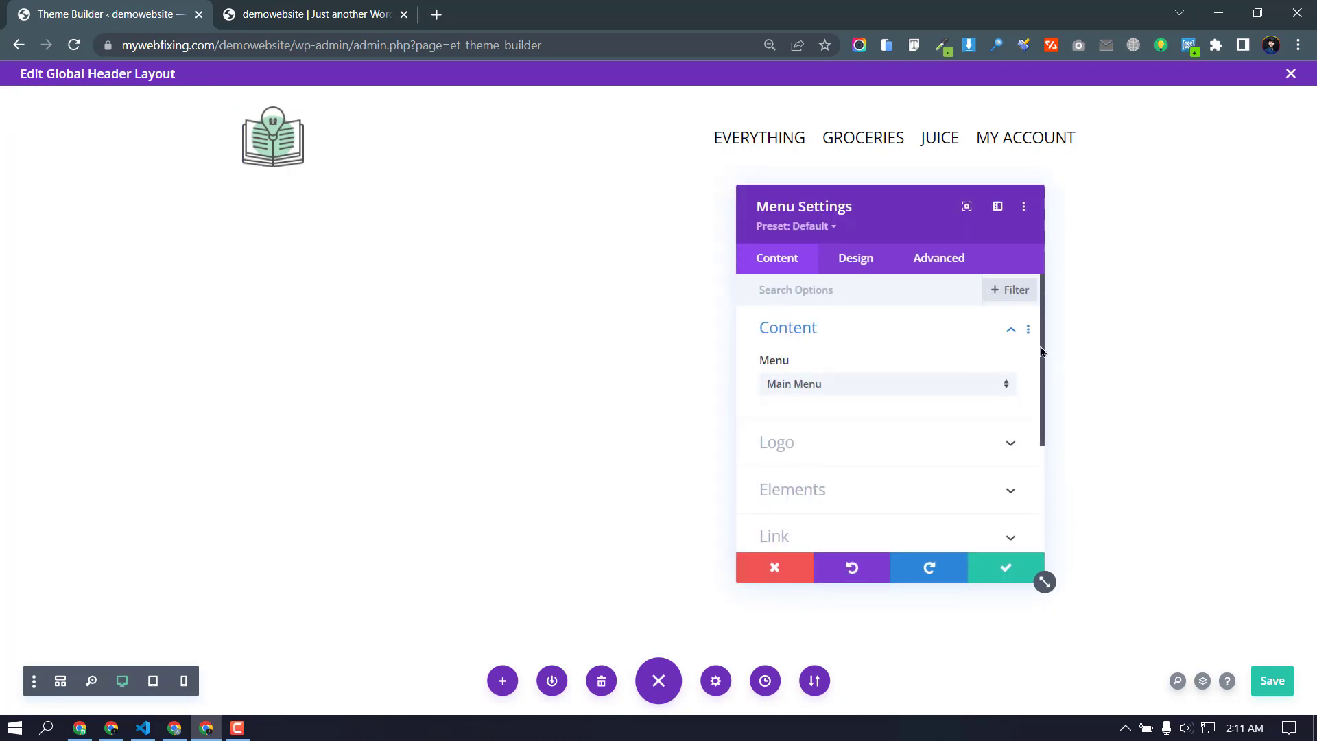
{"action": "left_click_drag", "start_coordinate": [1041, 351], "coordinate": [1108, 415]}
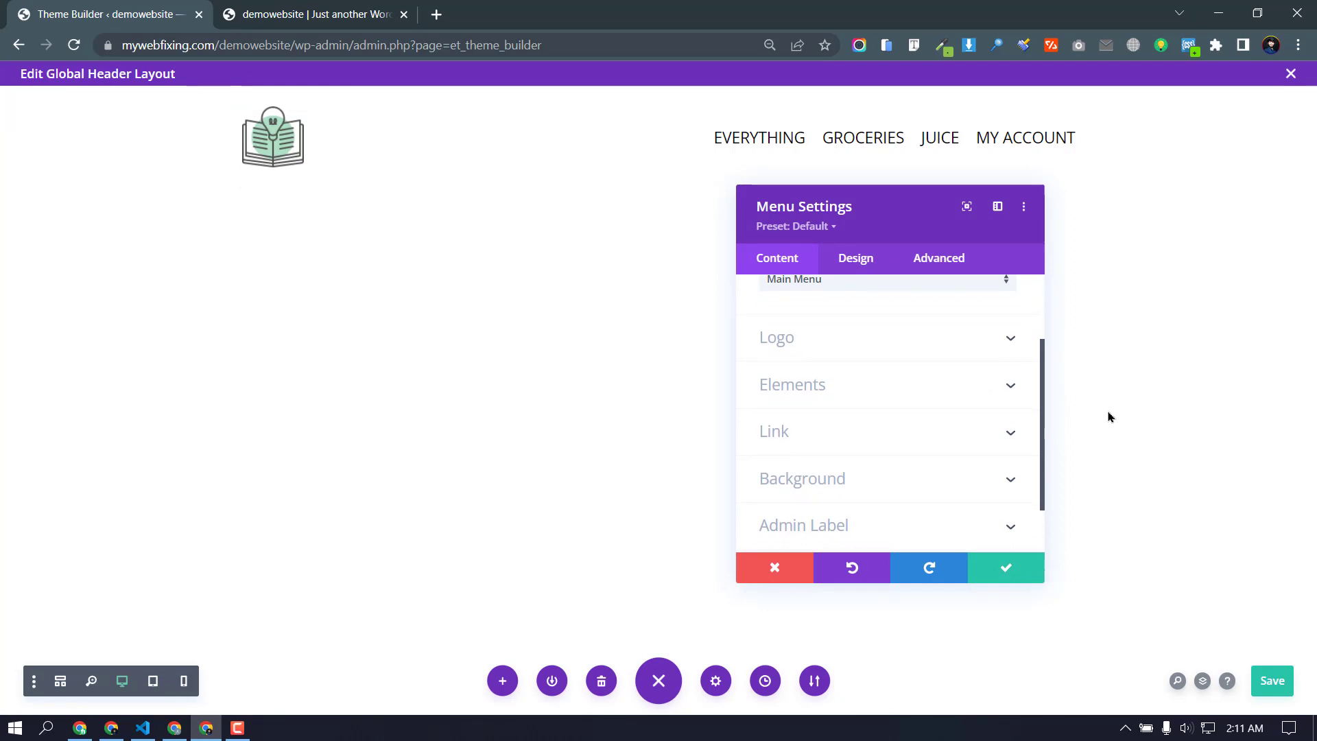
{"action": "left_click", "coordinate": [901, 478]}
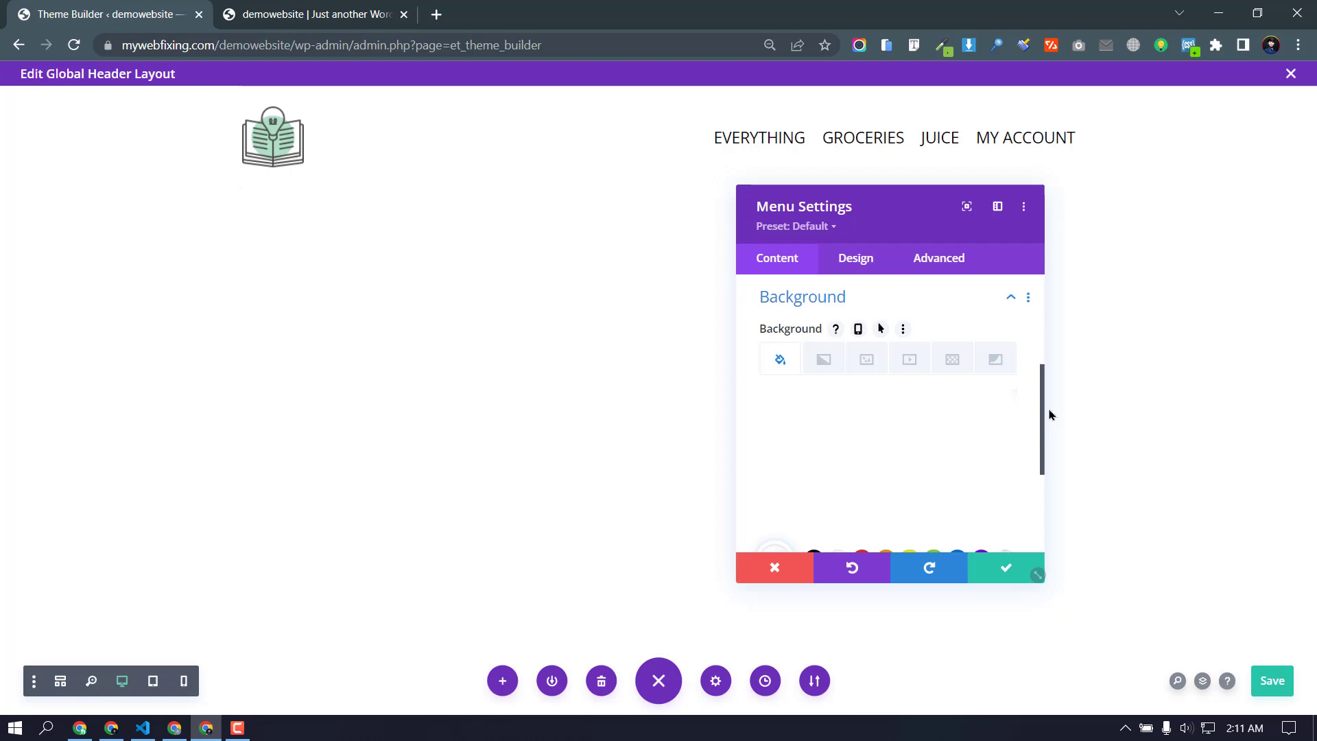
{"action": "left_click_drag", "start_coordinate": [1042, 409], "coordinate": [1040, 432]}
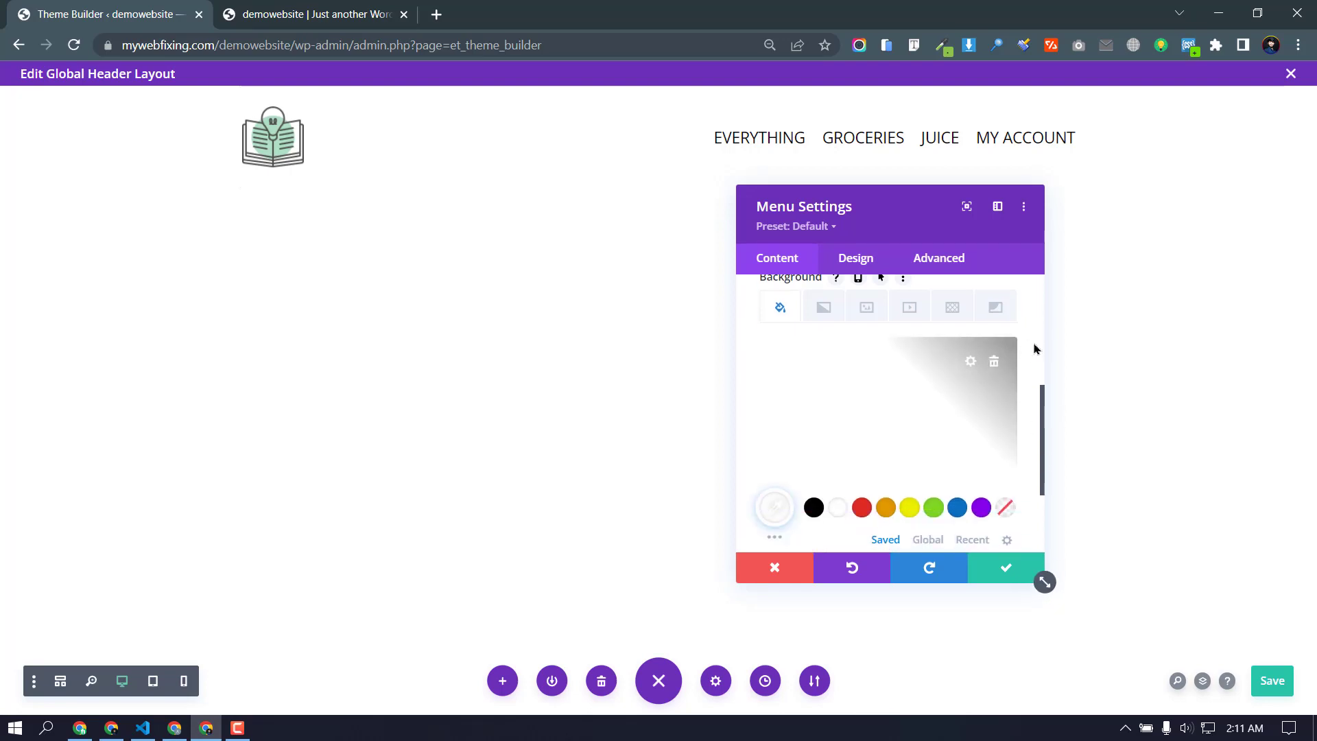
{"action": "left_click", "coordinate": [993, 360]}
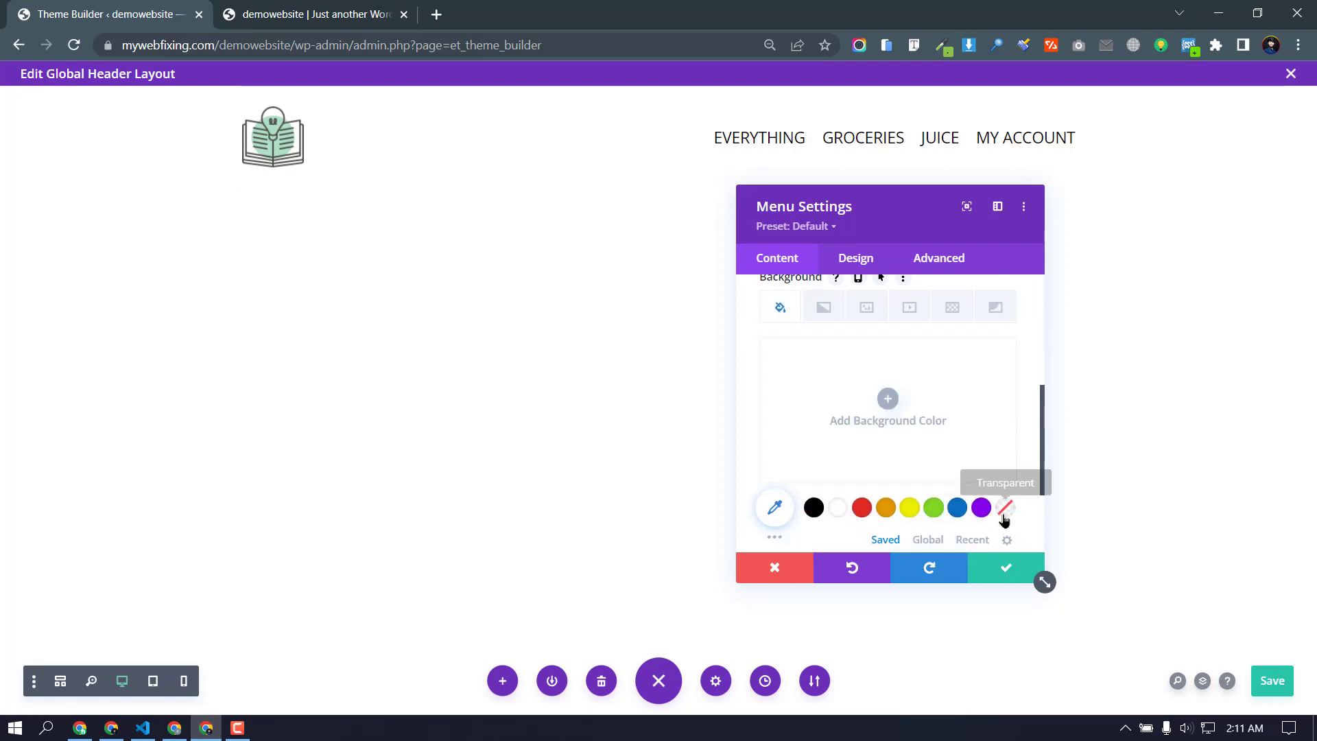
{"action": "left_click", "coordinate": [1005, 508]}
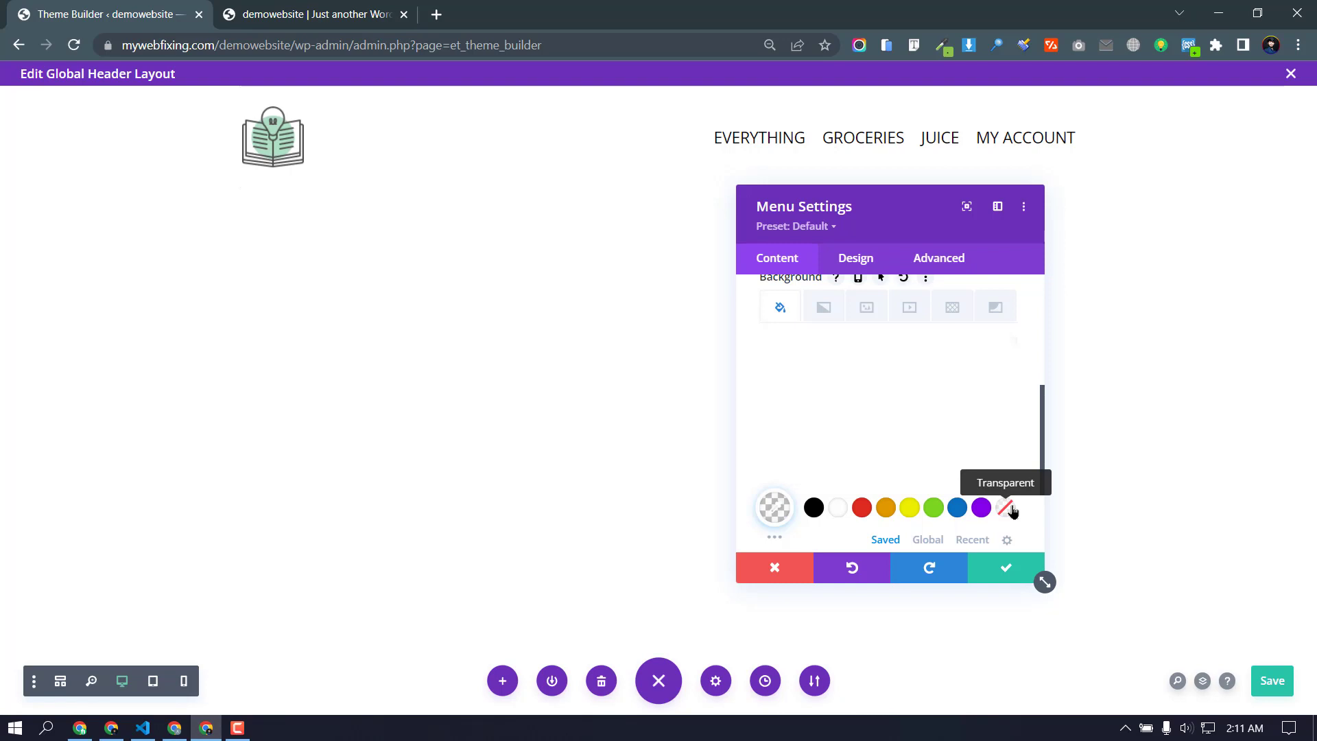
{"action": "left_click", "coordinate": [992, 568]}
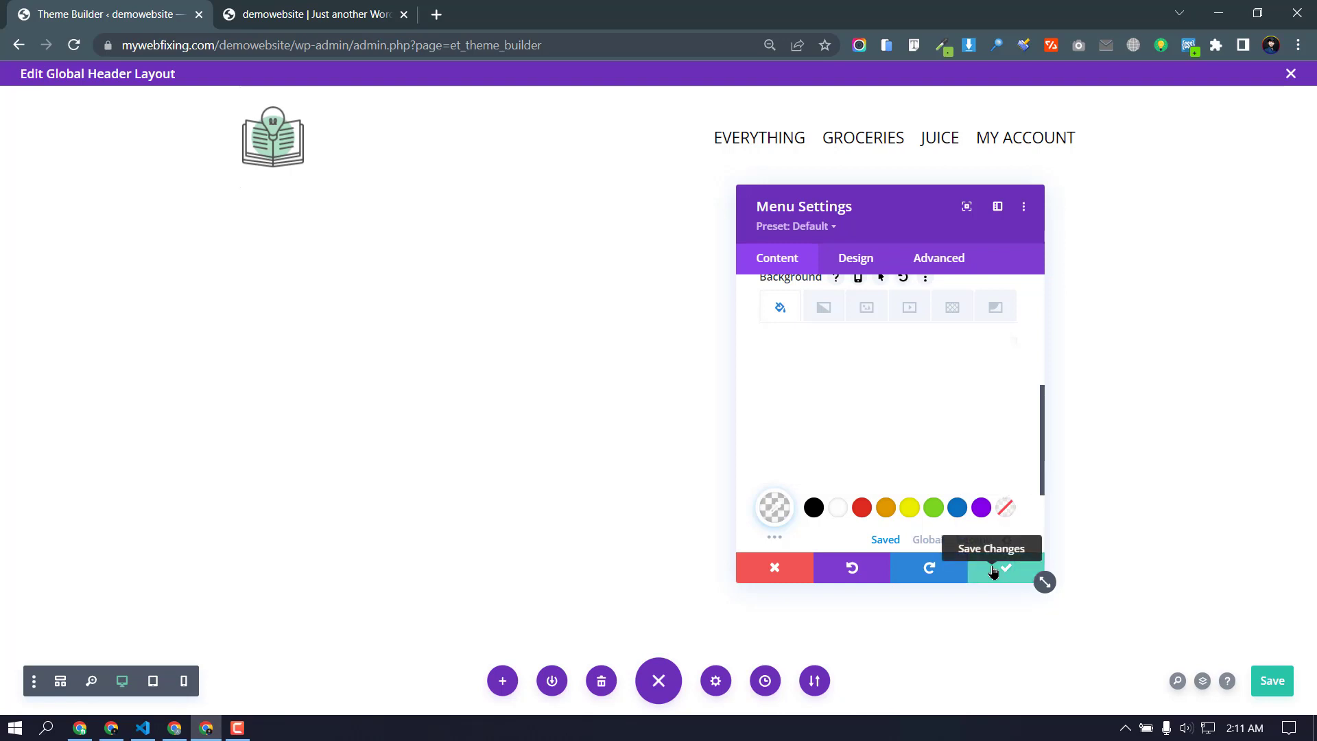
{"action": "left_click", "coordinate": [1273, 681]}
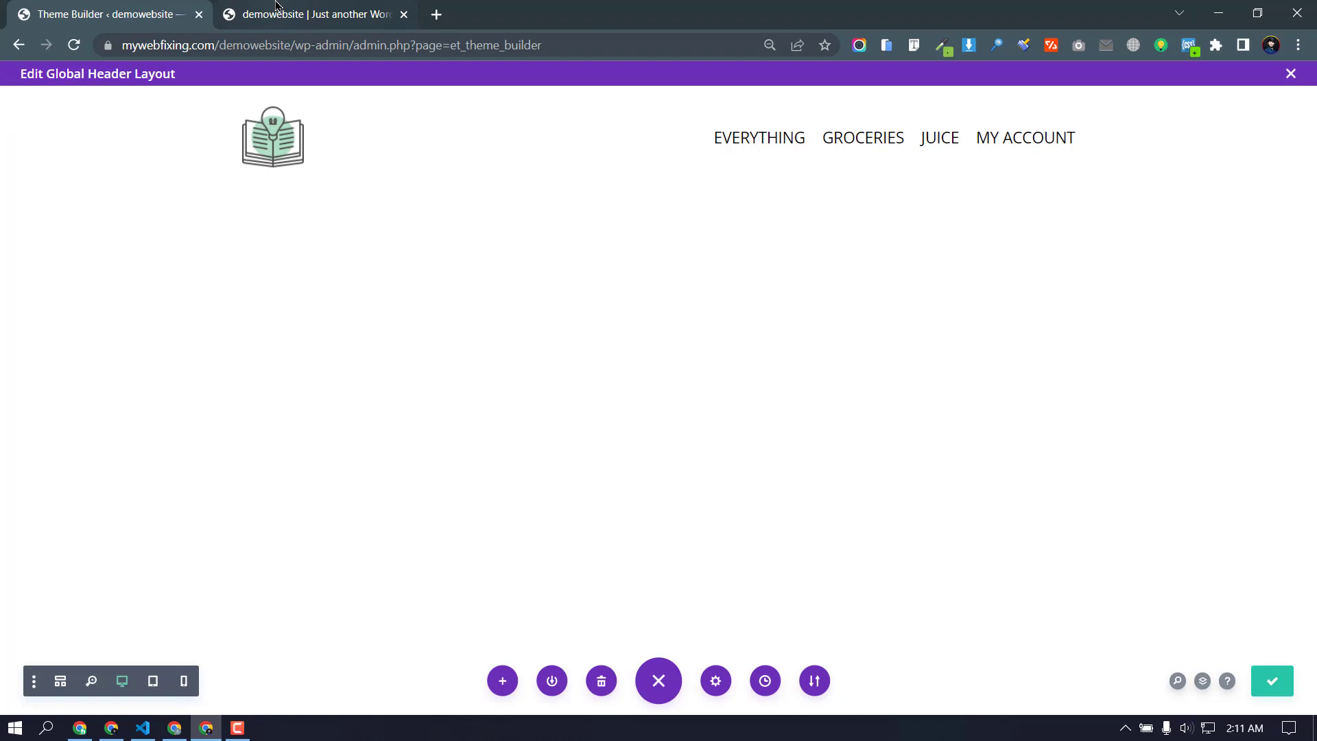
{"action": "left_click", "coordinate": [309, 13]}
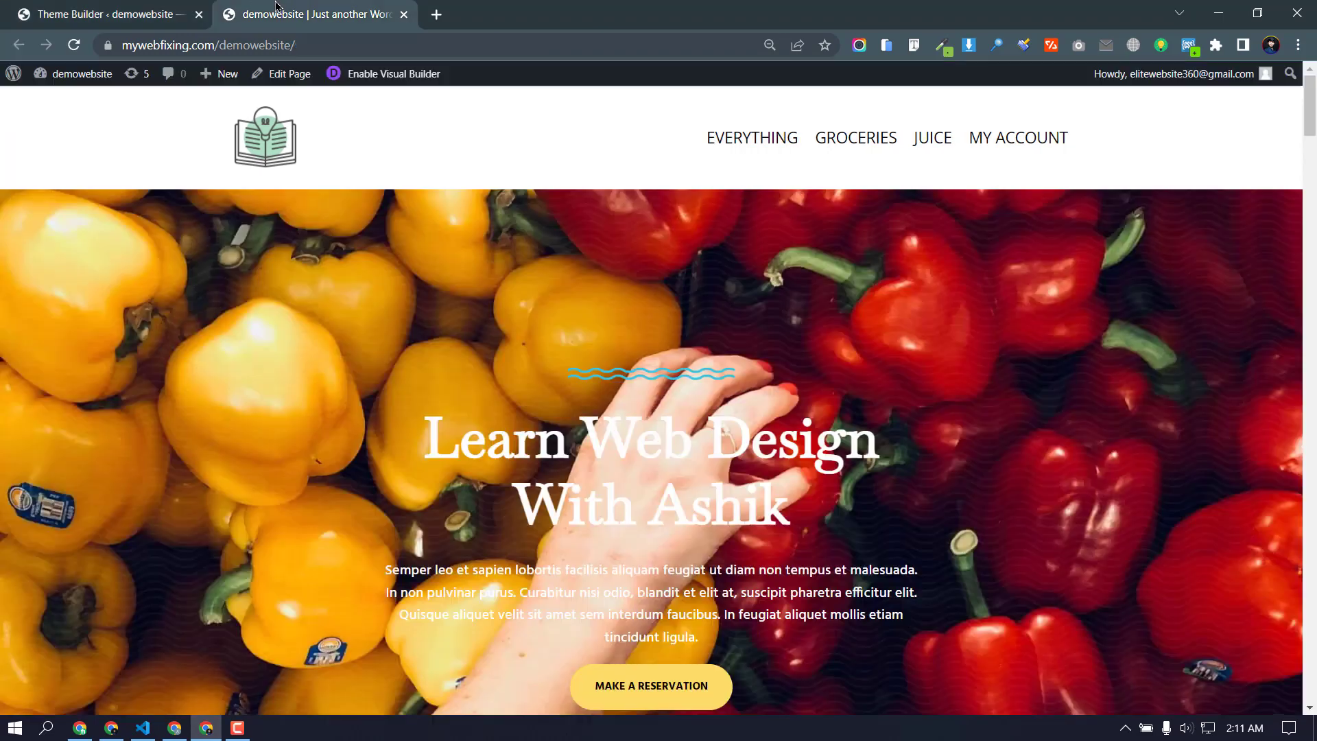
{"action": "left_click", "coordinate": [74, 45]}
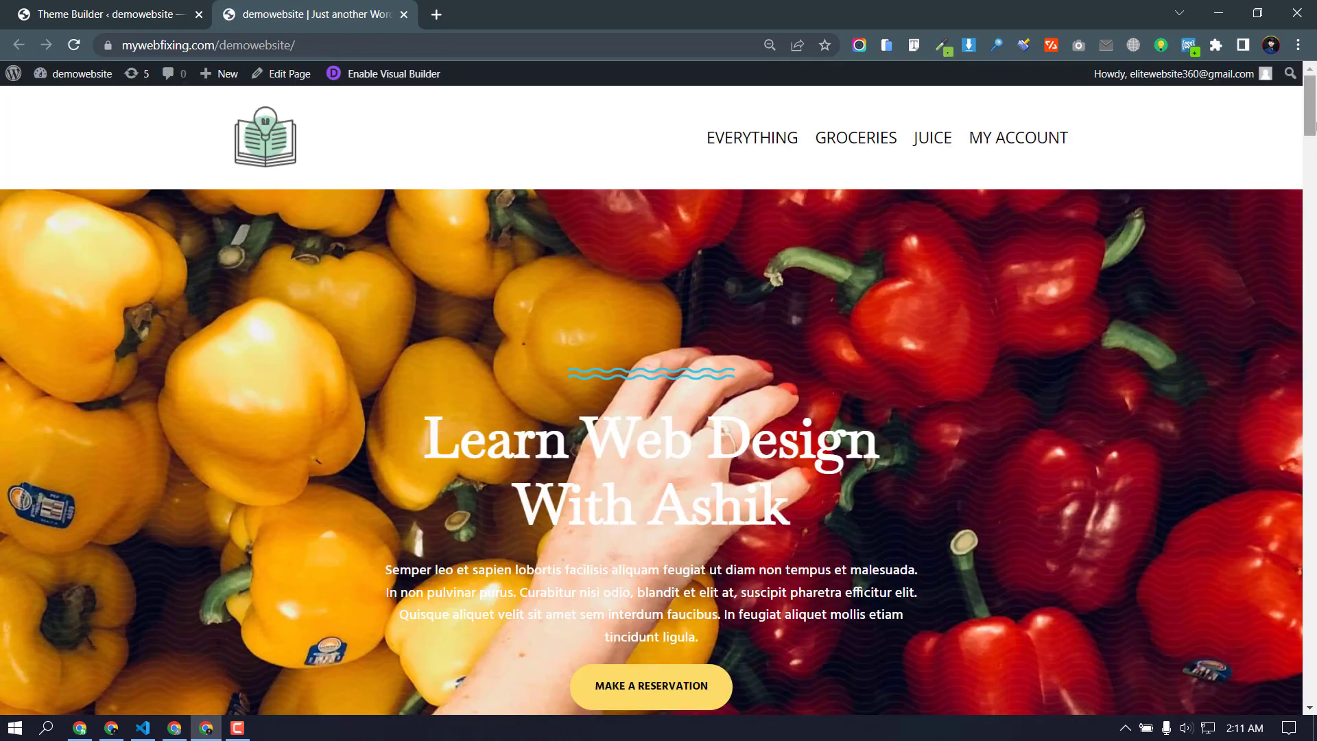
{"action": "scroll", "coordinate": [1310, 125], "scroll_direction": "down", "scroll_amount": 7}
{"action": "scroll", "coordinate": [1309, 125], "scroll_direction": "up", "scroll_amount": 7}
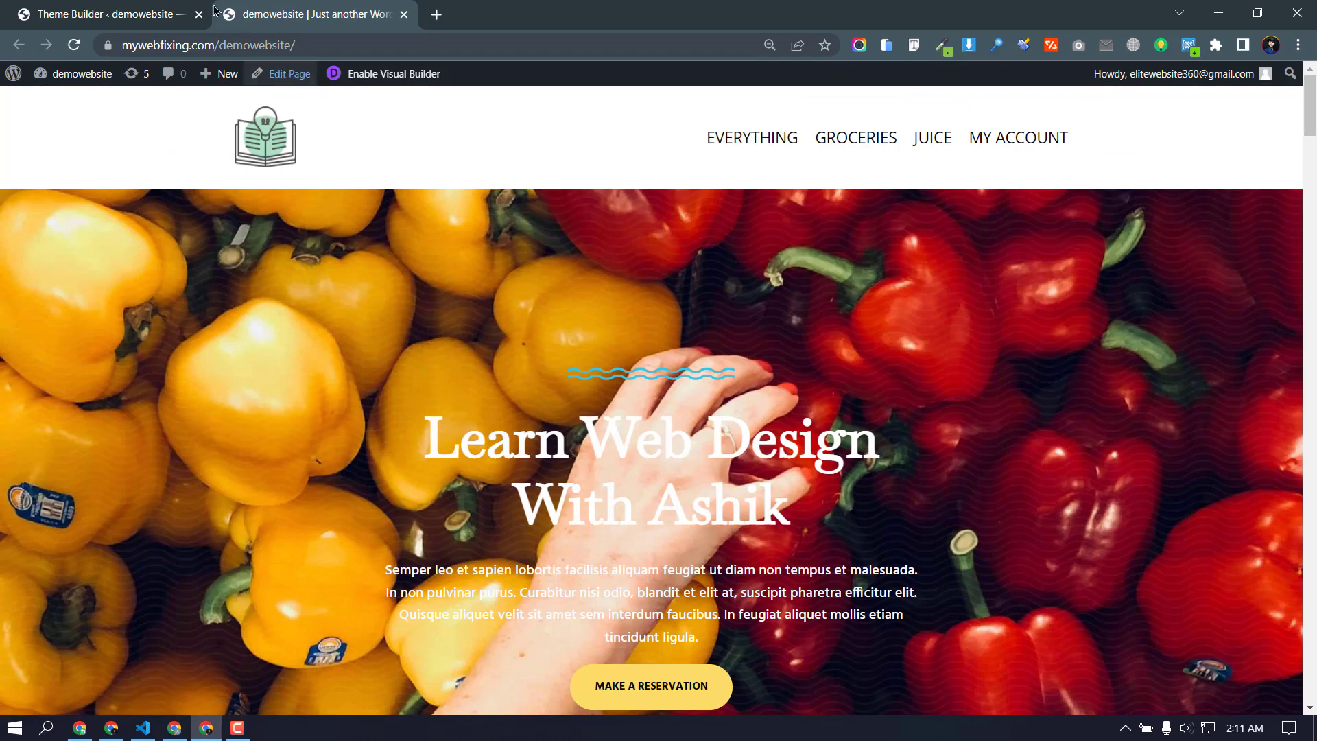
{"action": "left_click", "coordinate": [159, 11]}
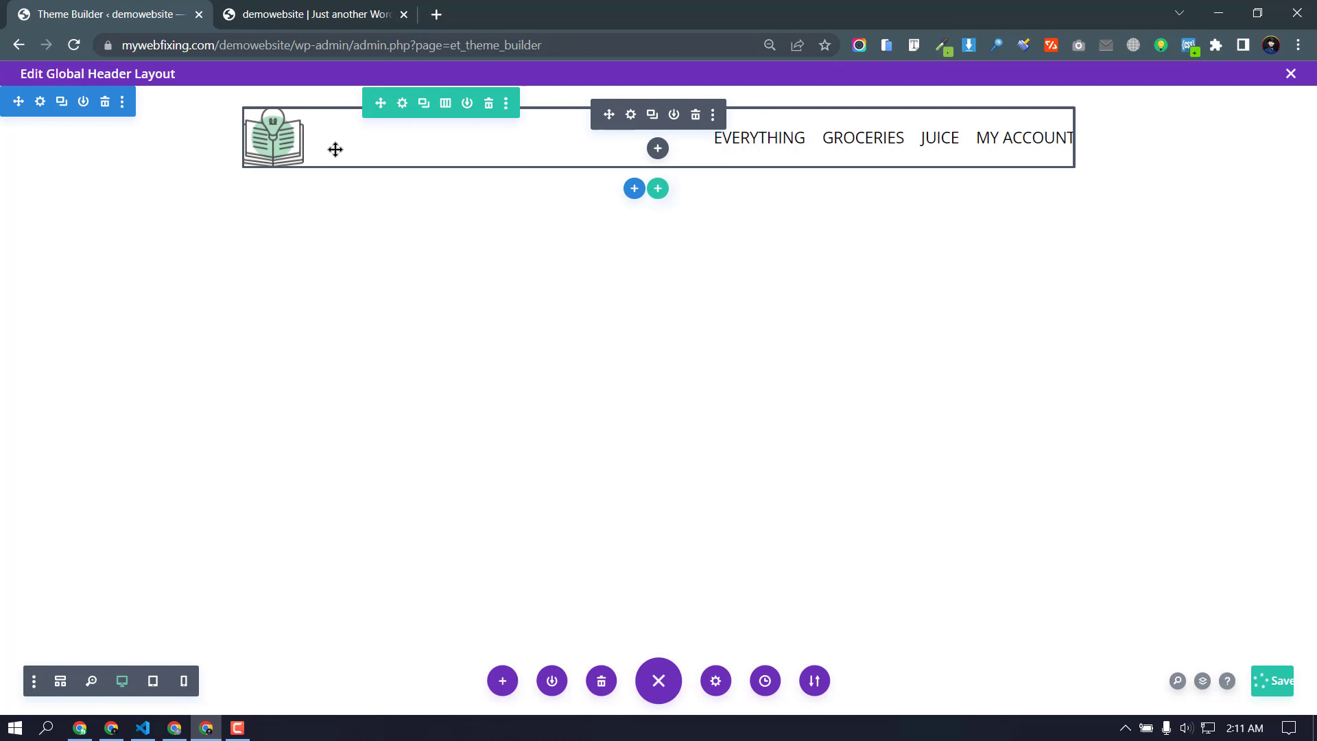
Step: Set the header section's bottom margin to -90px under Design > Spacing
{"action": "left_click", "coordinate": [40, 102]}
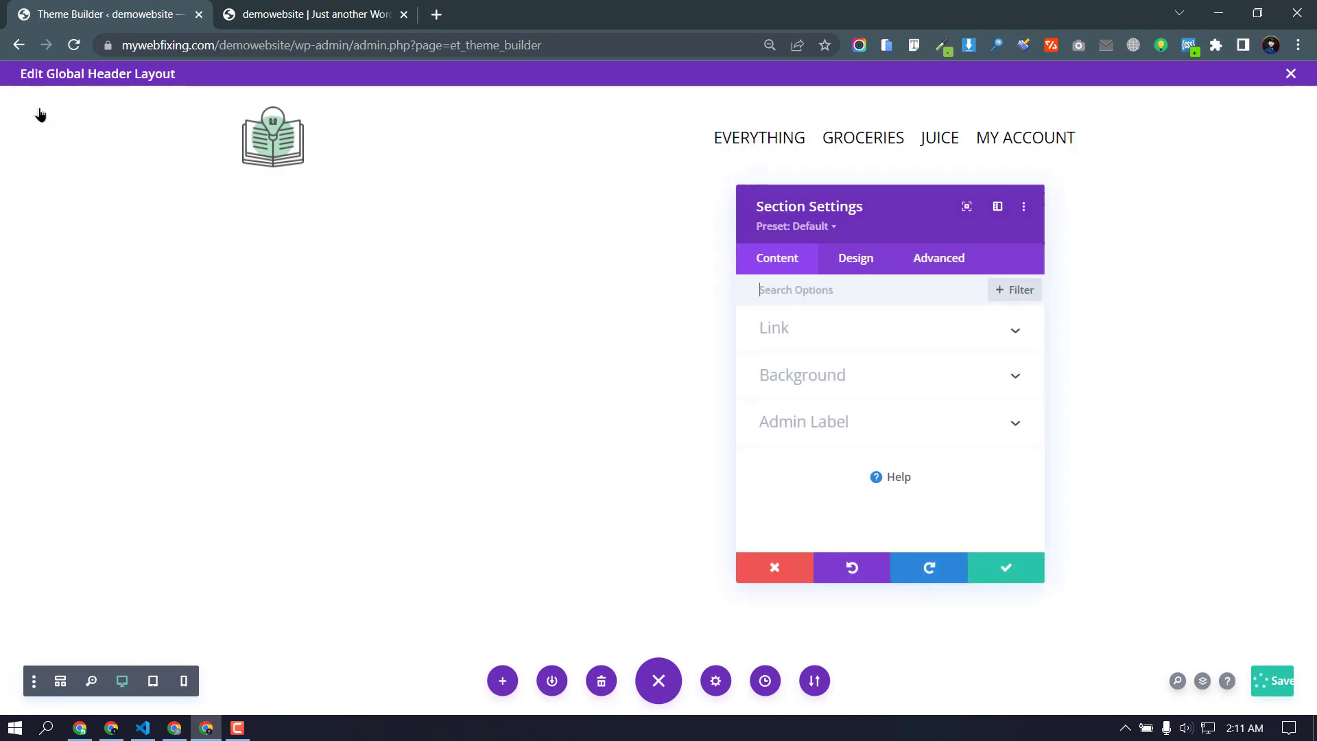
{"action": "left_click", "coordinate": [853, 266]}
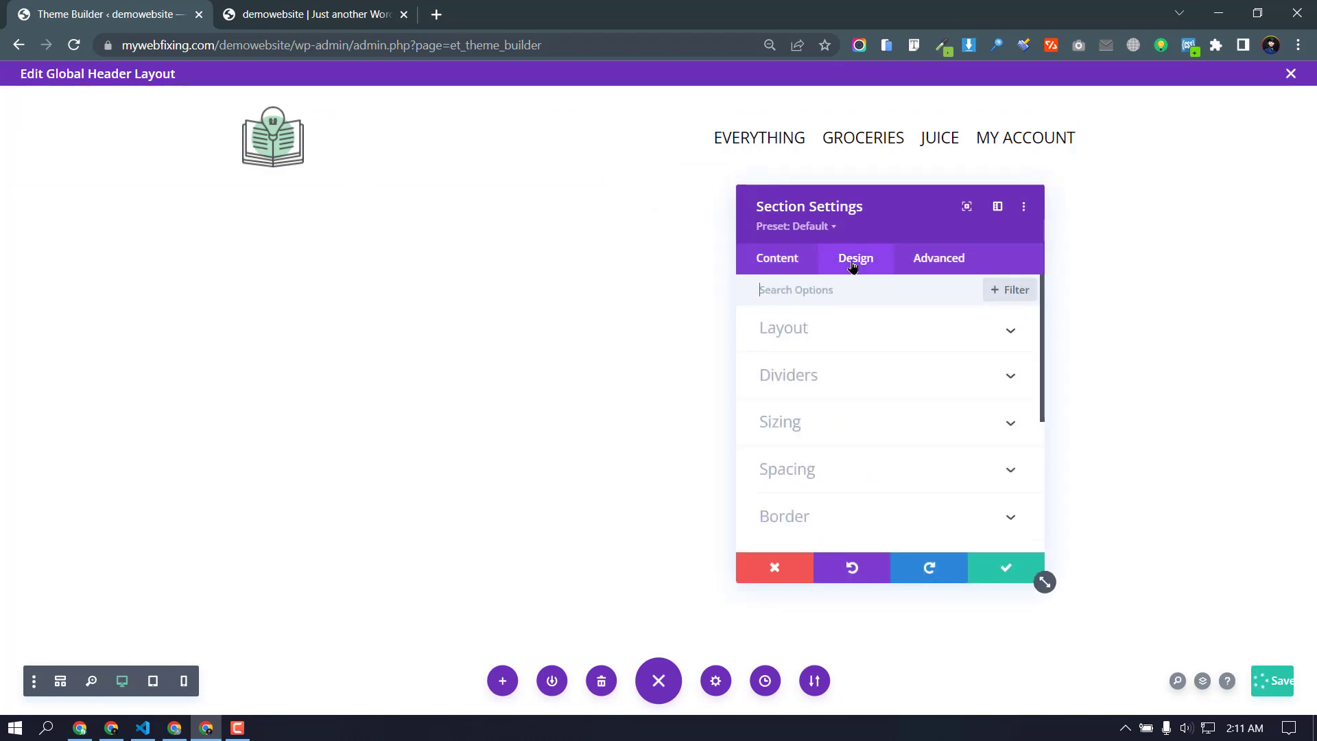
{"action": "left_click", "coordinate": [823, 475]}
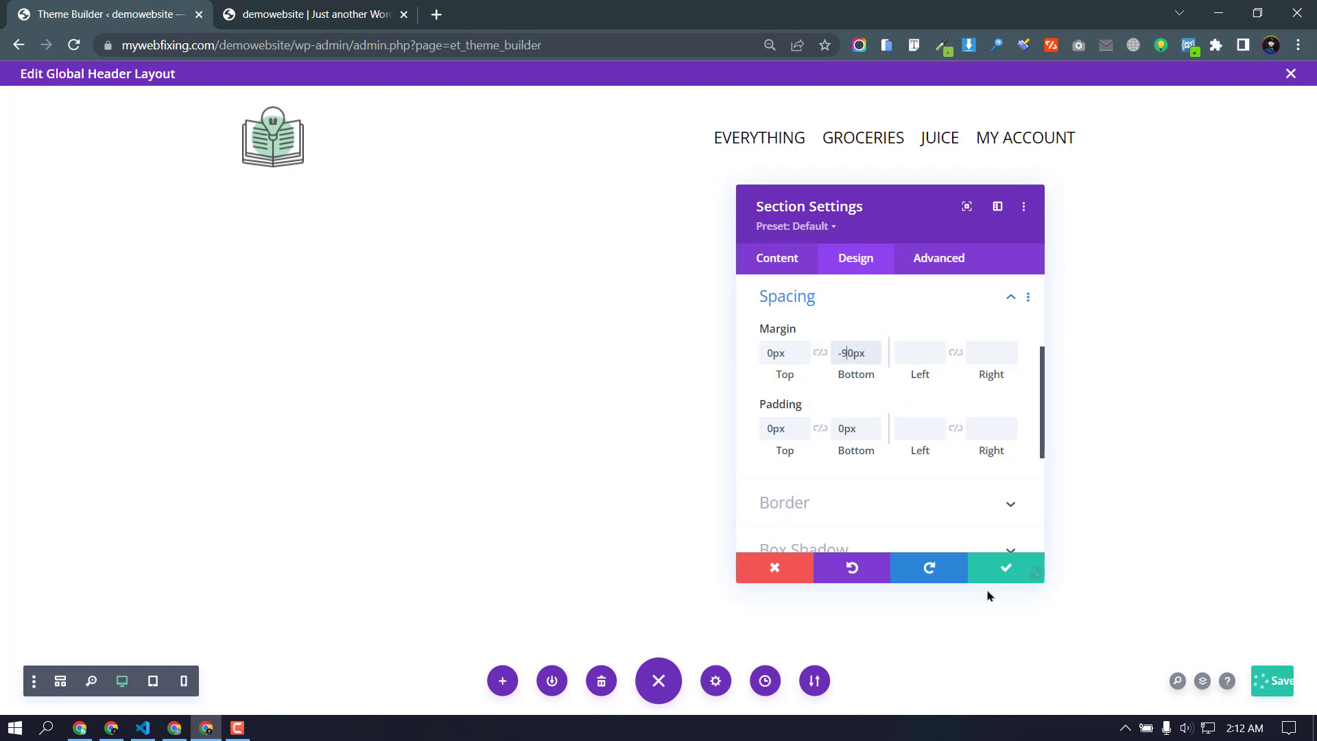
{"action": "left_click", "coordinate": [998, 565]}
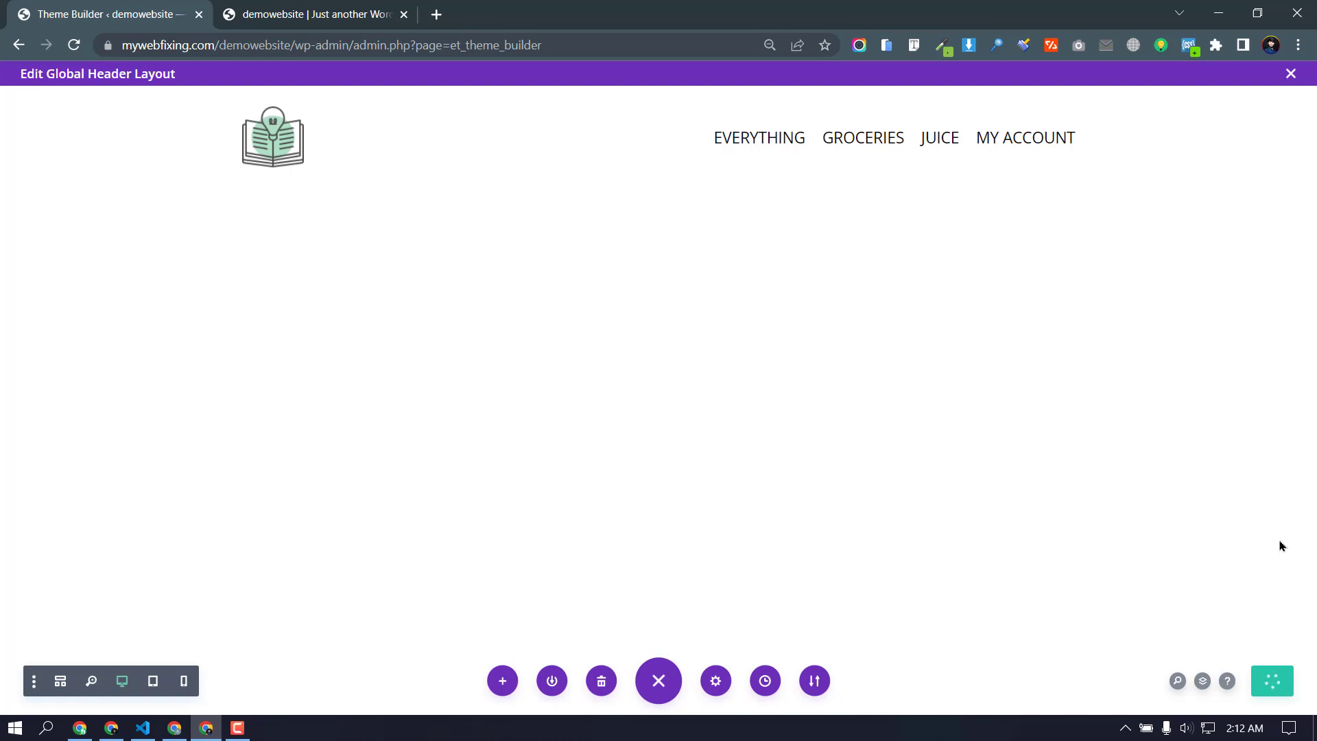
Step: Close the header editor, save all Theme Builder changes, and view the live homepage
{"action": "left_click", "coordinate": [1291, 72]}
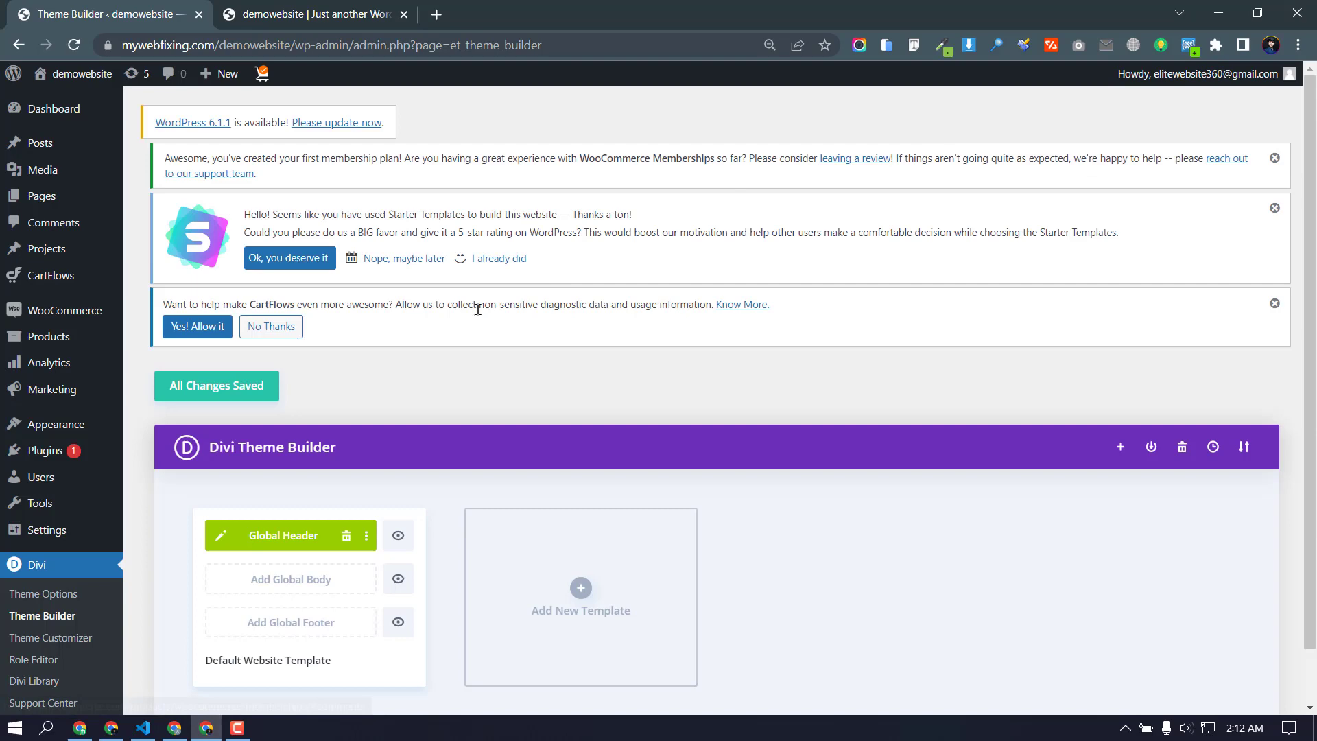
{"action": "left_click", "coordinate": [224, 388]}
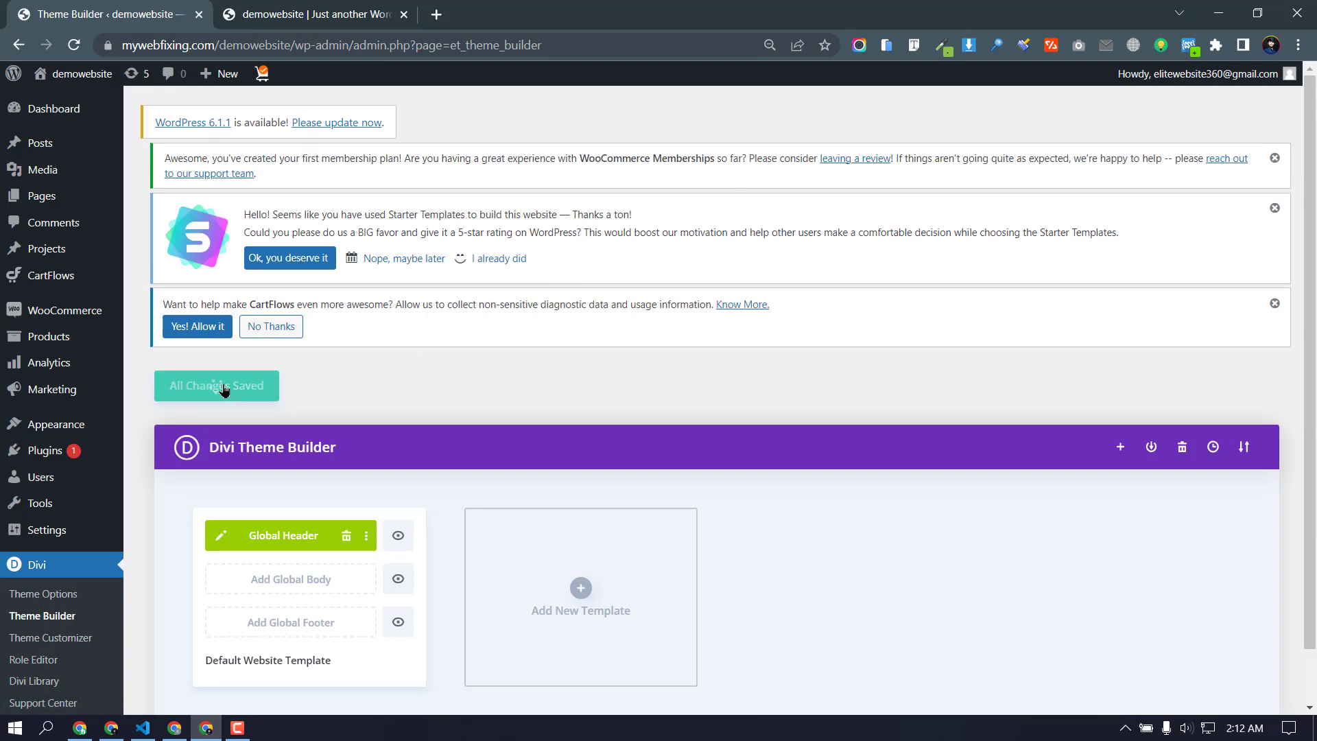
{"action": "left_click", "coordinate": [284, 7]}
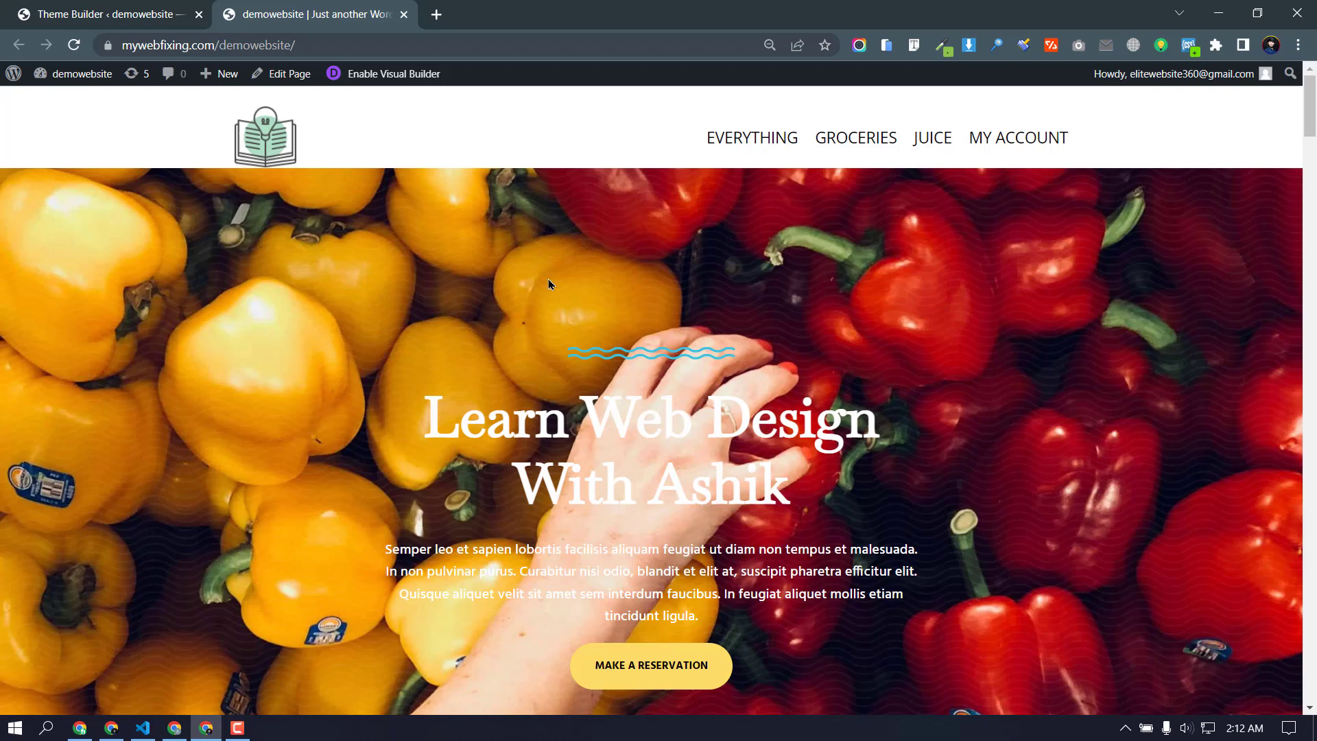
Step: Enable the Visual Builder and open the hero section's Design spacing settings
{"action": "left_click", "coordinate": [398, 77]}
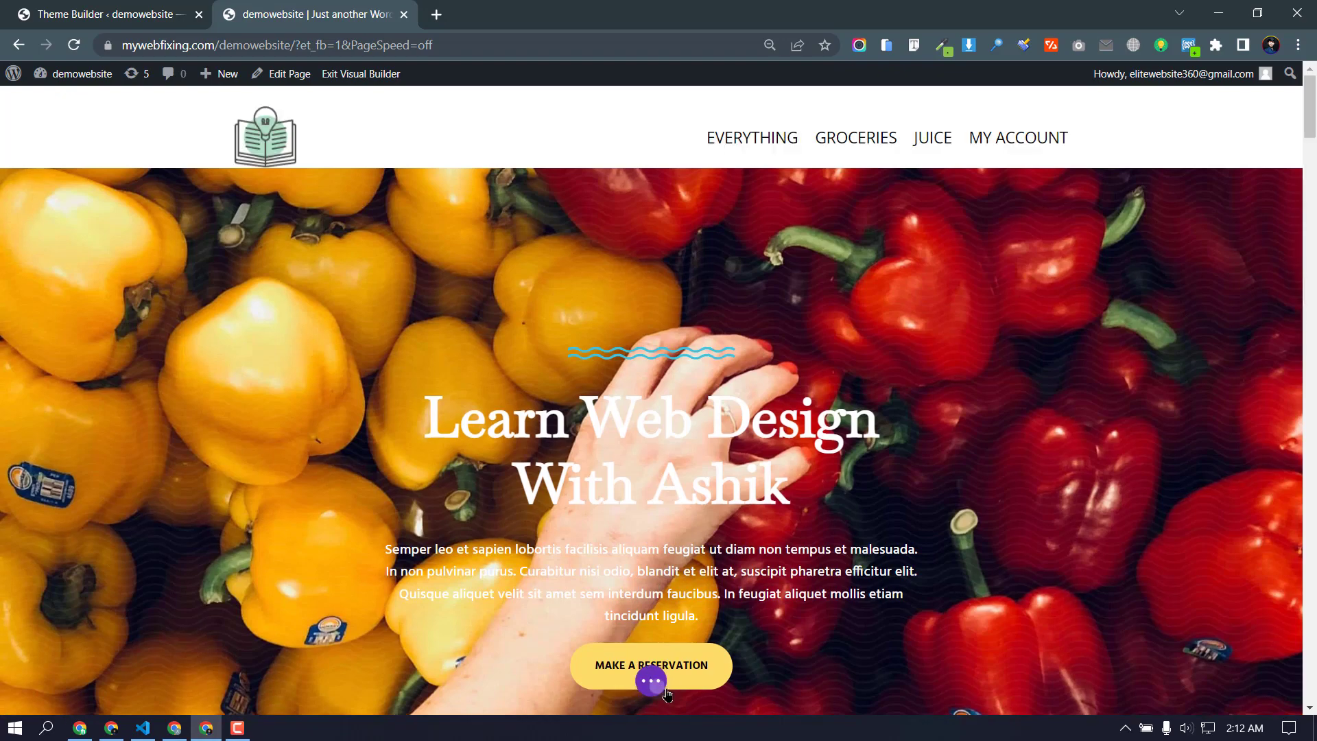
{"action": "left_click", "coordinate": [658, 681]}
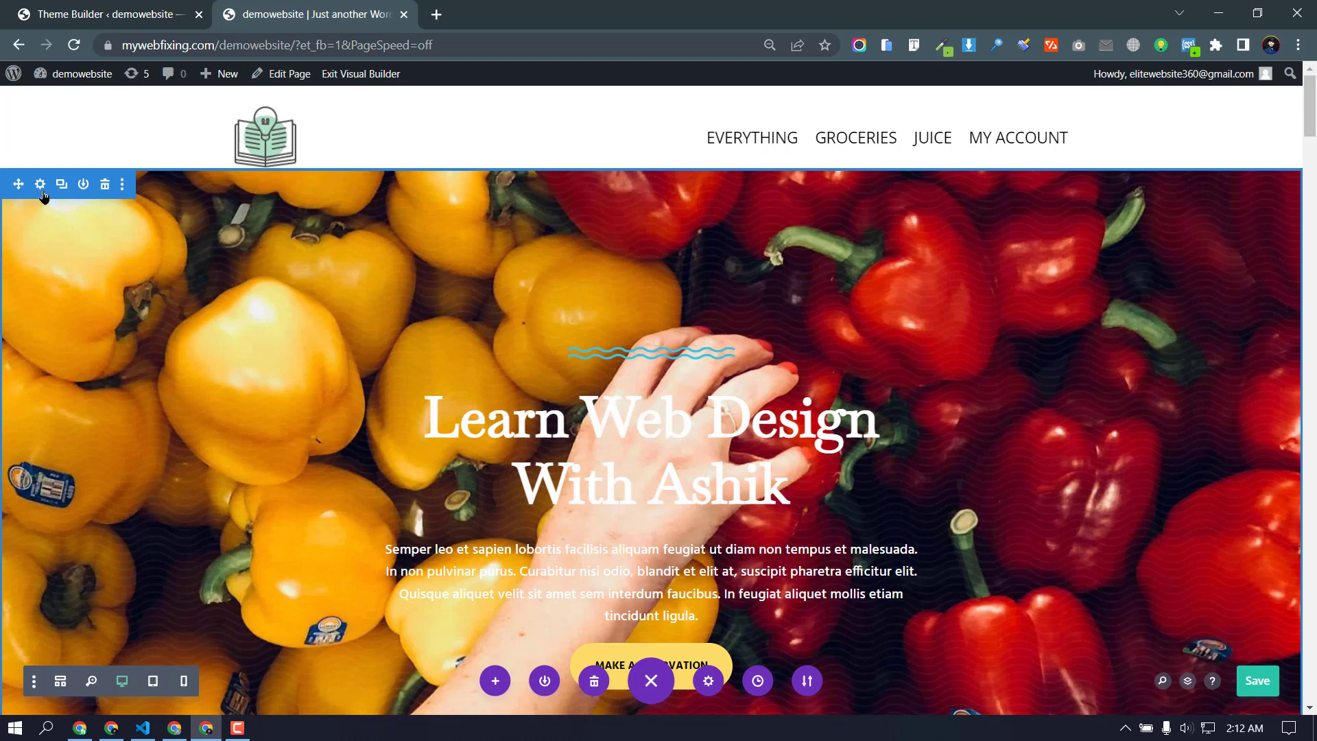
{"action": "left_click", "coordinate": [40, 184]}
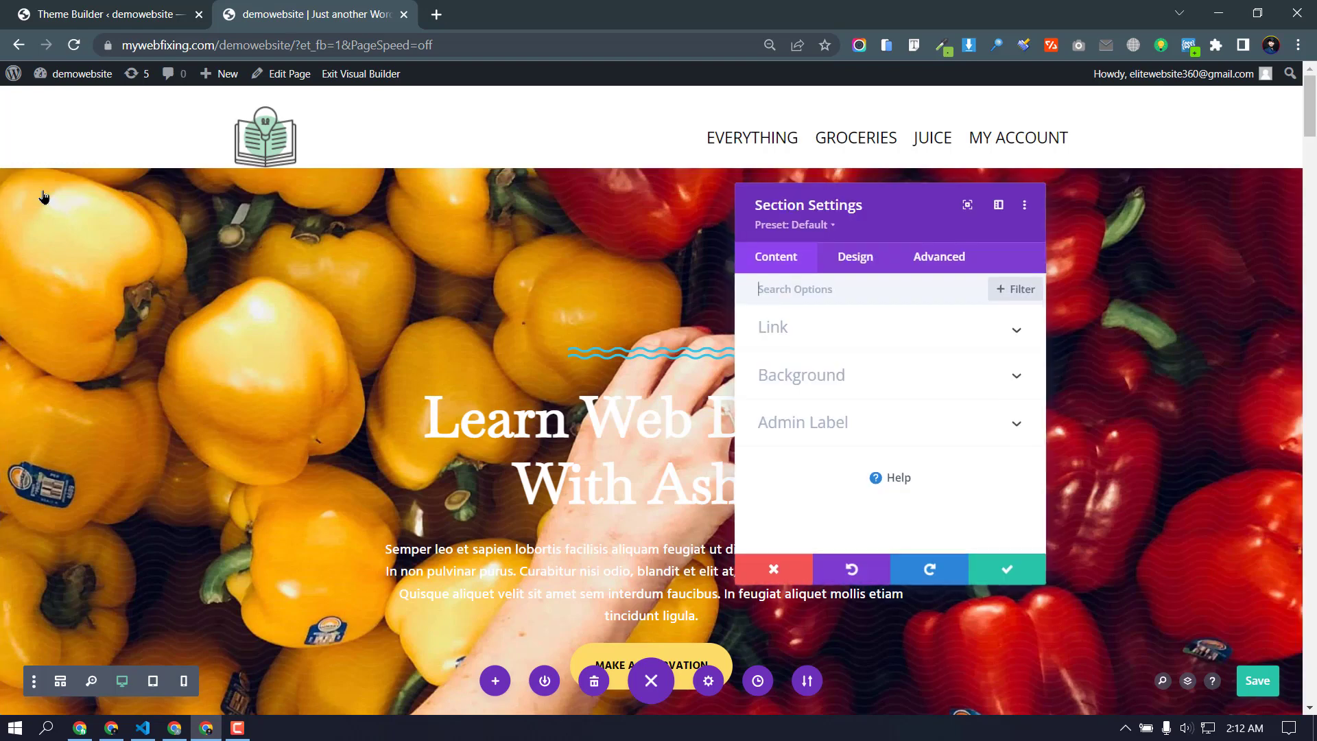
{"action": "left_click", "coordinate": [864, 261]}
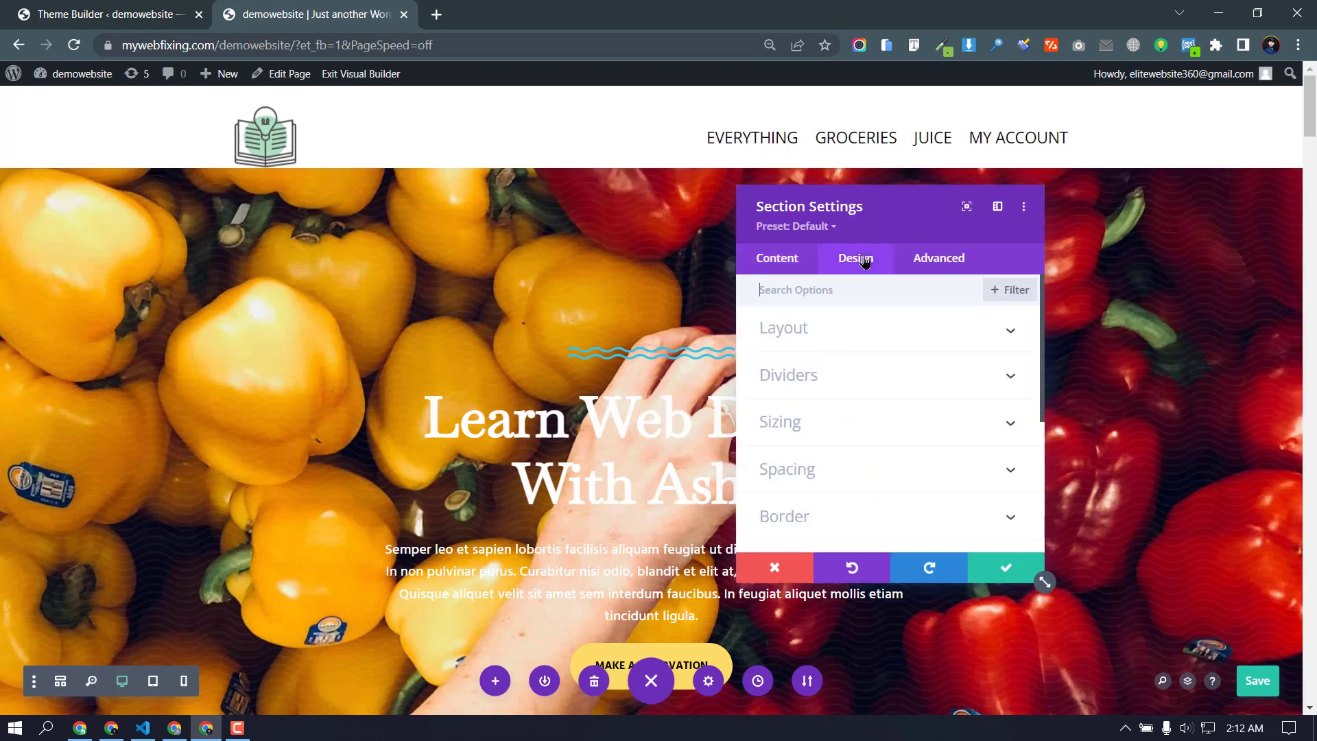
{"action": "left_click", "coordinate": [802, 473]}
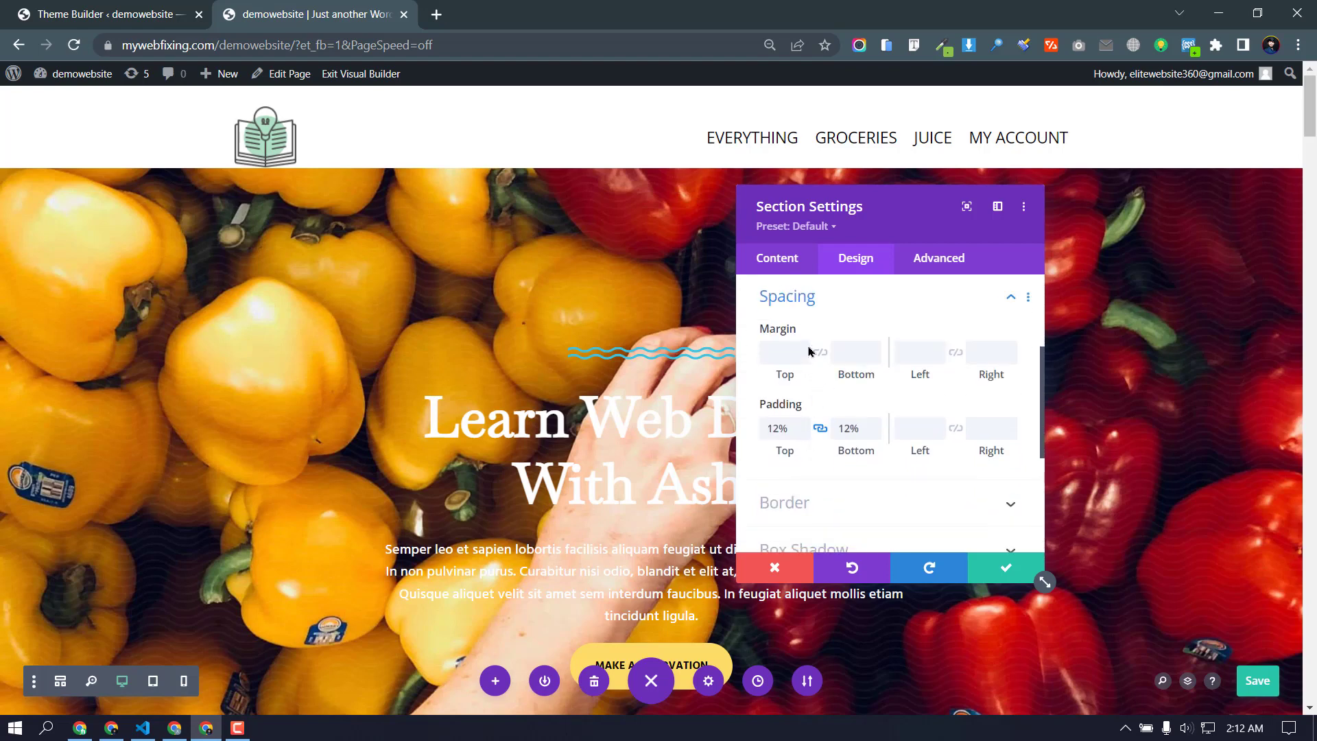
Step: Set the hero section's top margin to -112px and apply it
{"action": "left_click", "coordinate": [784, 350]}
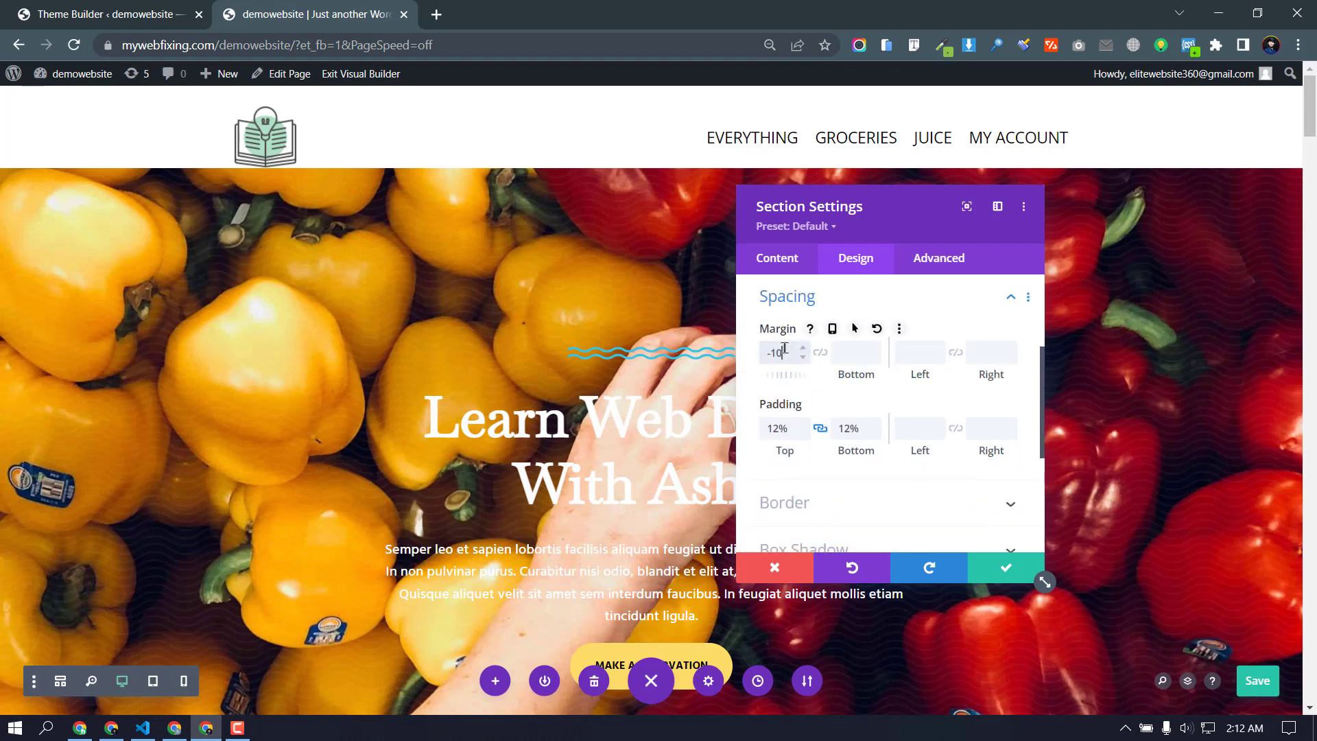
{"action": "type", "text": "-100px"}
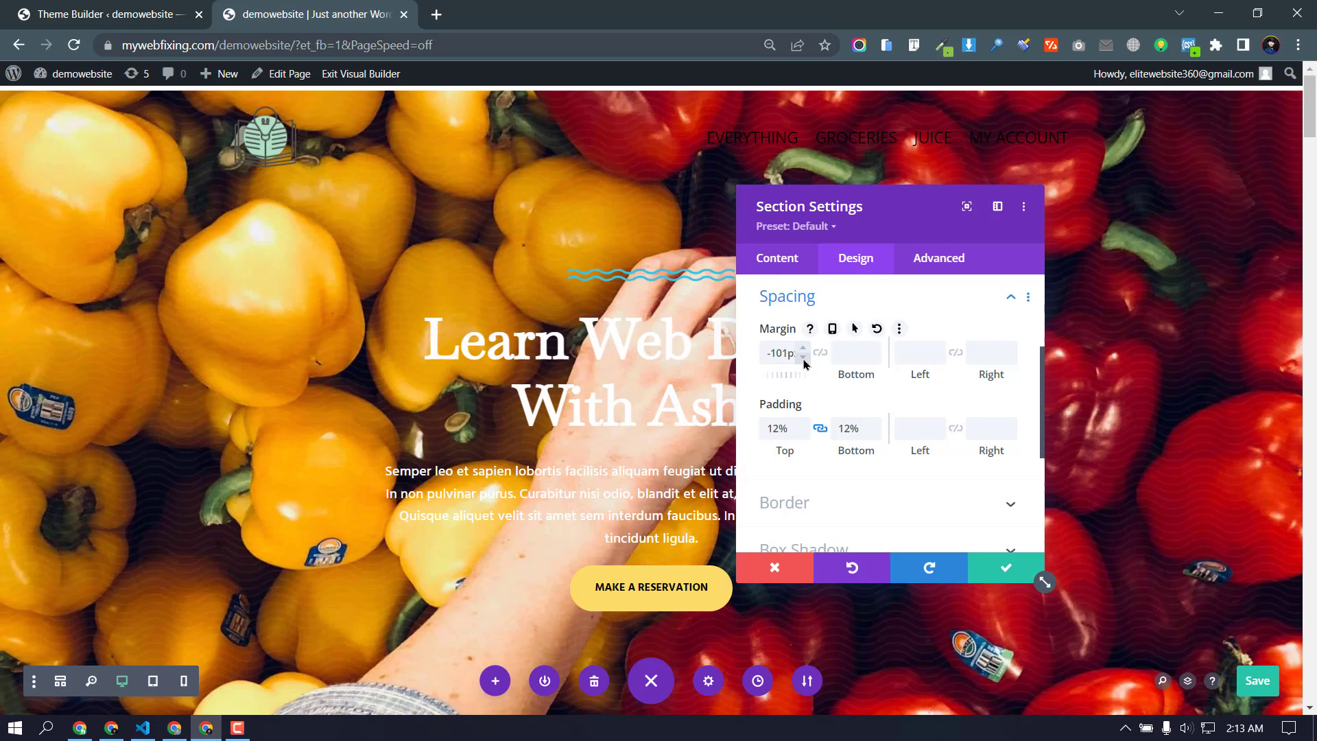
{"action": "scroll", "coordinate": [806, 364], "scroll_direction": "down", "scroll_amount": 5}
{"action": "scroll", "coordinate": [806, 364], "scroll_direction": "down", "scroll_amount": 7}
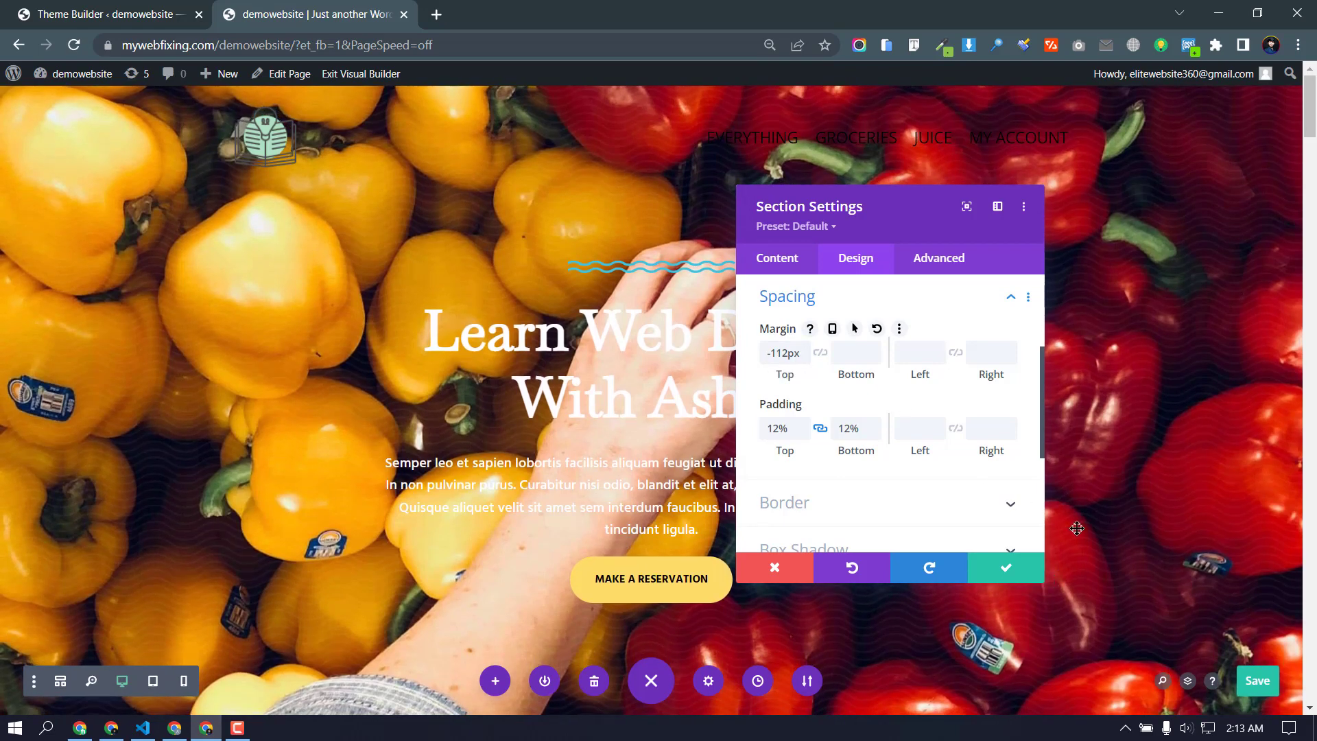
{"action": "left_click", "coordinate": [1002, 567]}
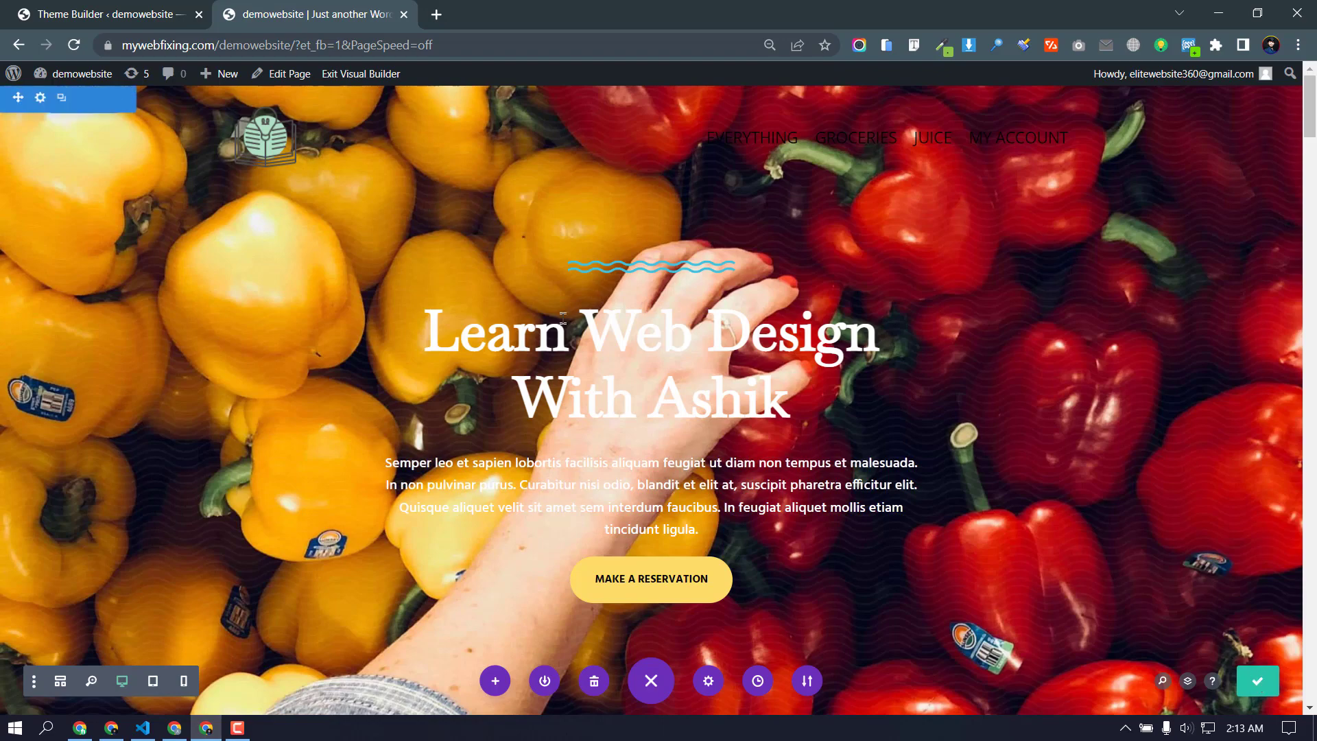
Step: Return to Theme Builder and open the Global Header's menu module settings
{"action": "left_click", "coordinate": [157, 6]}
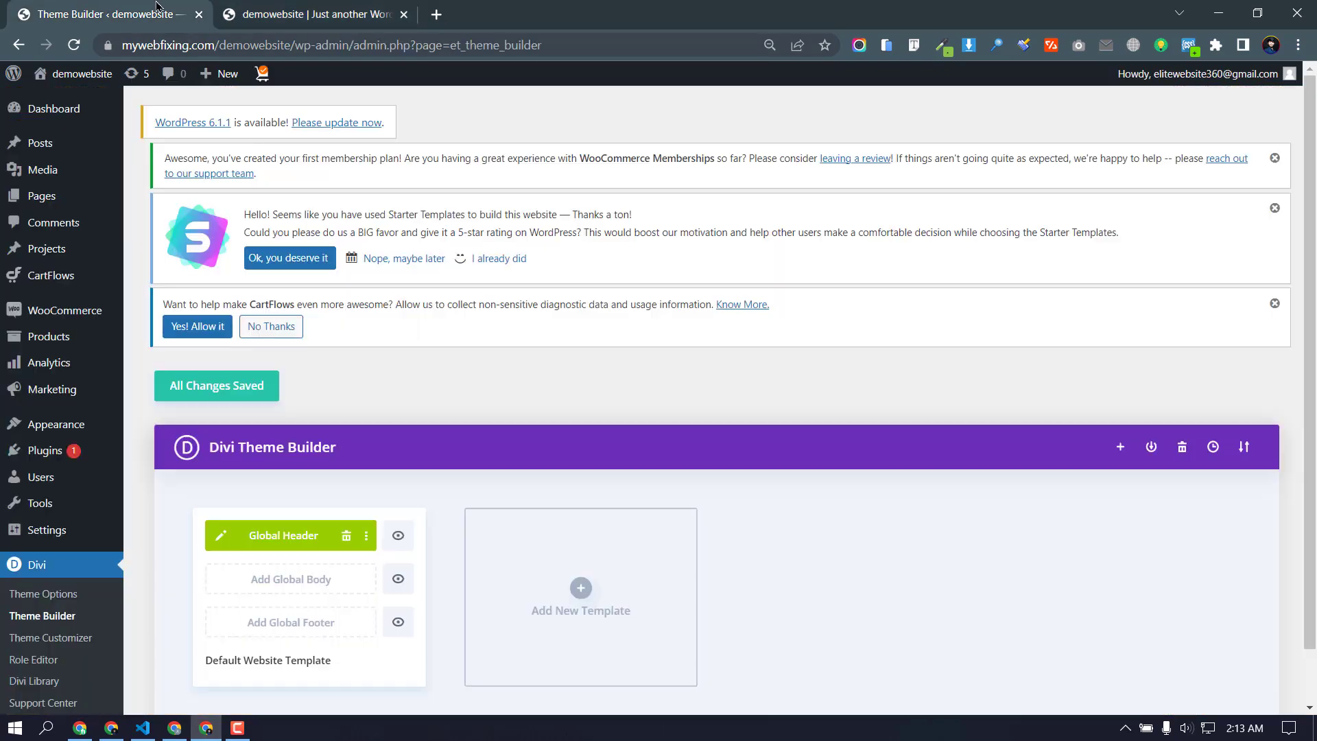
{"action": "left_click", "coordinate": [221, 538]}
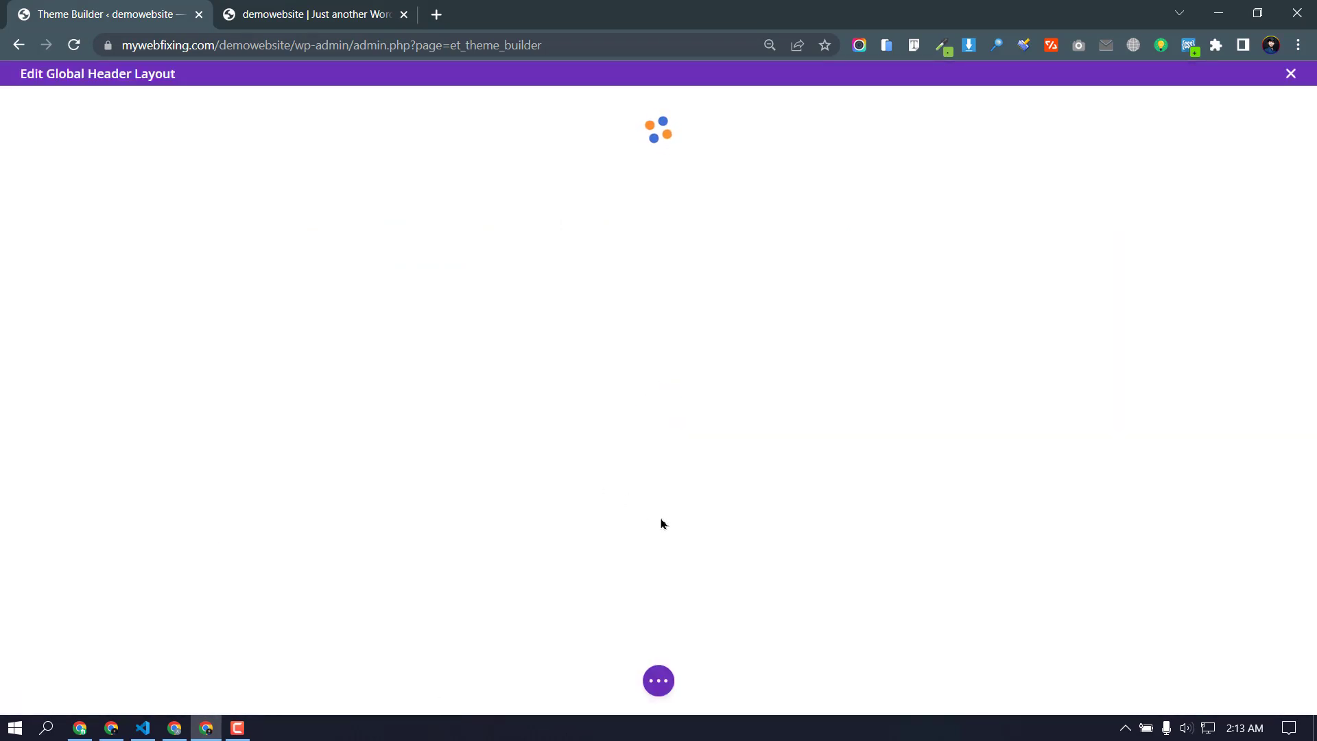
{"action": "left_click", "coordinate": [663, 683]}
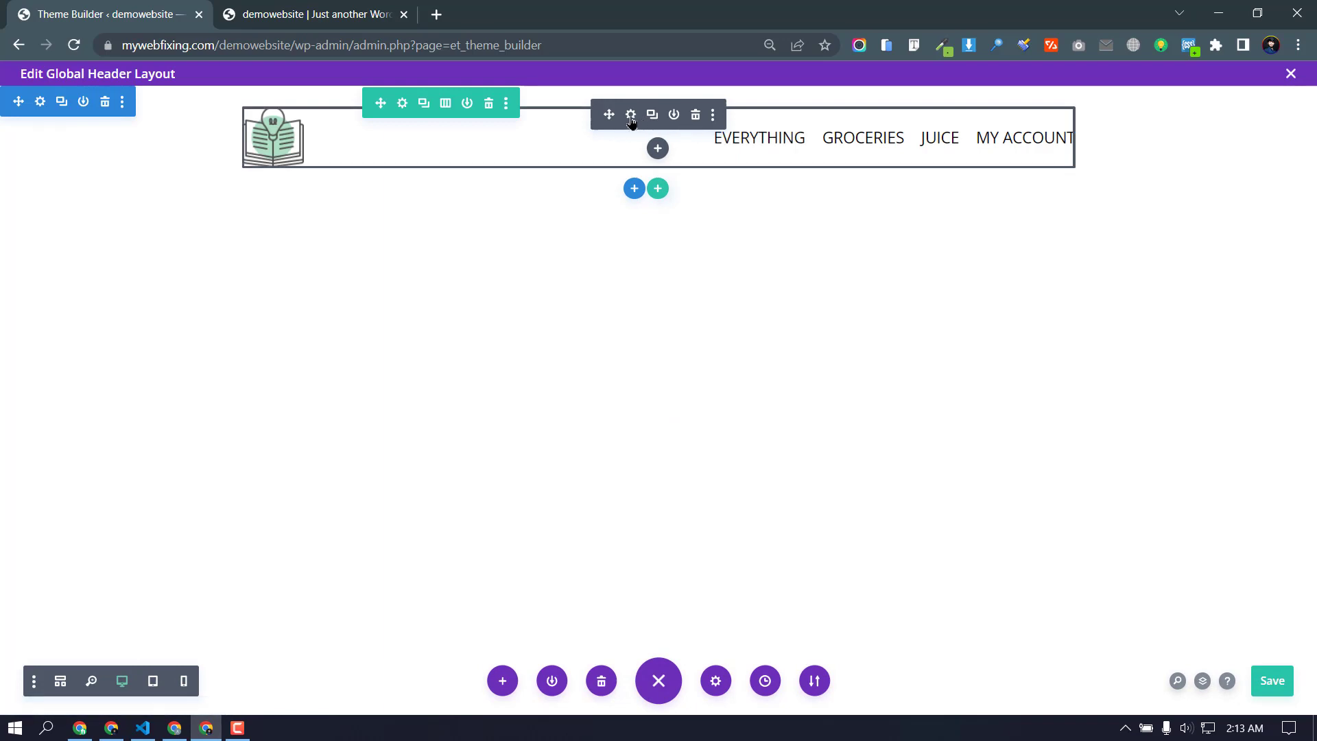
{"action": "left_click", "coordinate": [630, 115]}
Step: Set the menu text colour to white and save the Global Header layout
{"action": "left_click", "coordinate": [871, 269]}
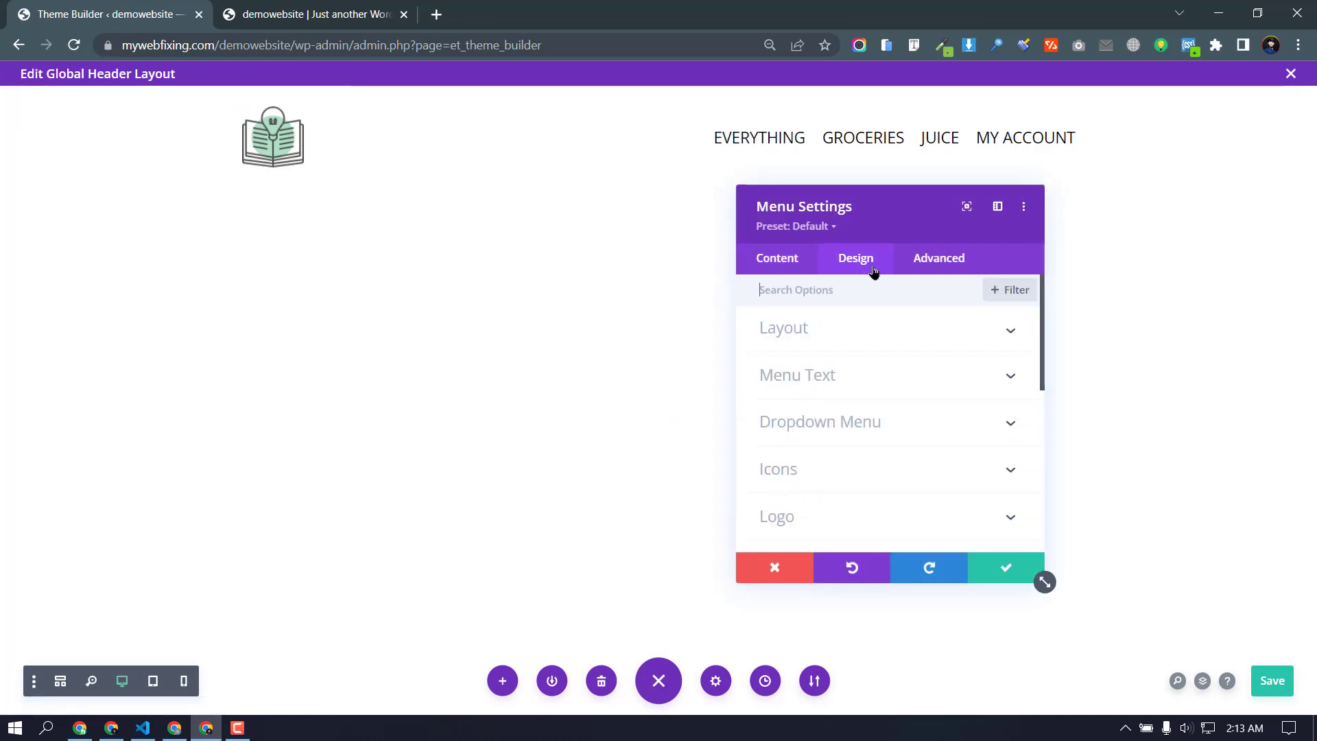
{"action": "left_click", "coordinate": [826, 383]}
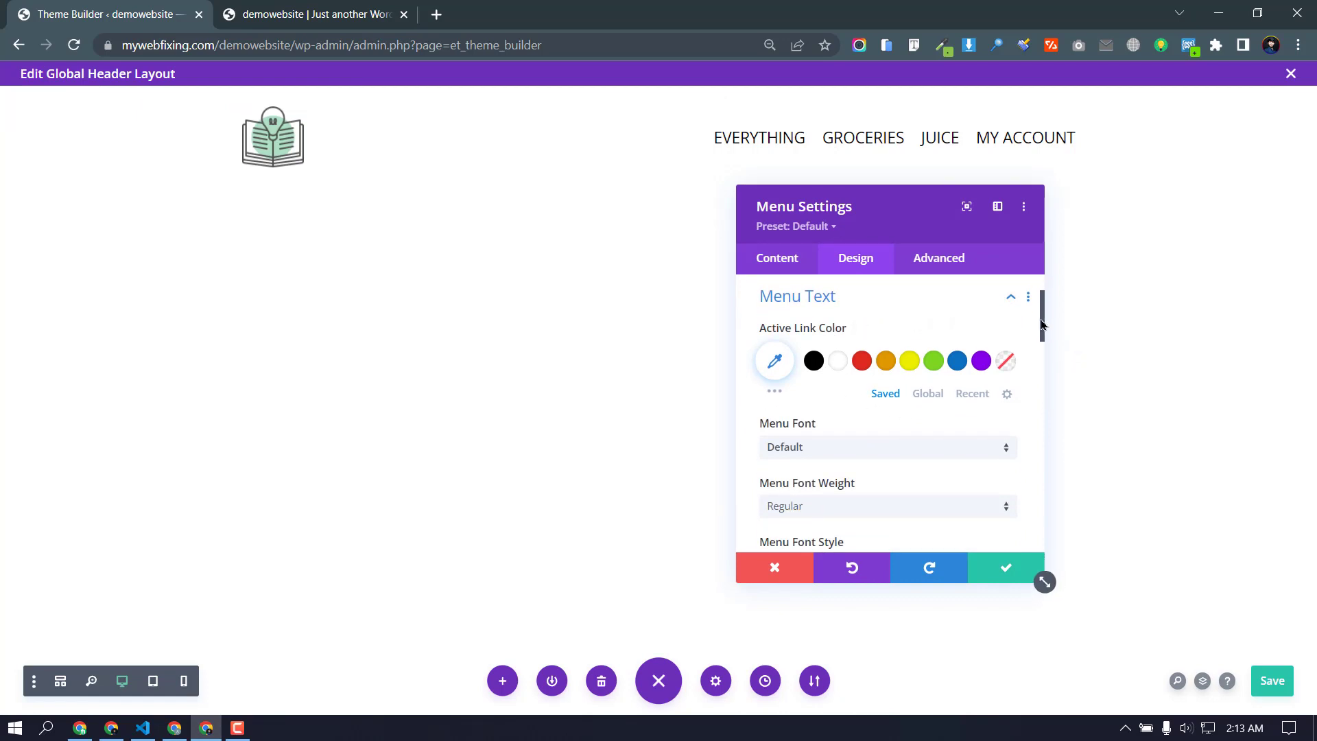
{"action": "scroll", "coordinate": [840, 377], "scroll_direction": "down", "scroll_amount": 4}
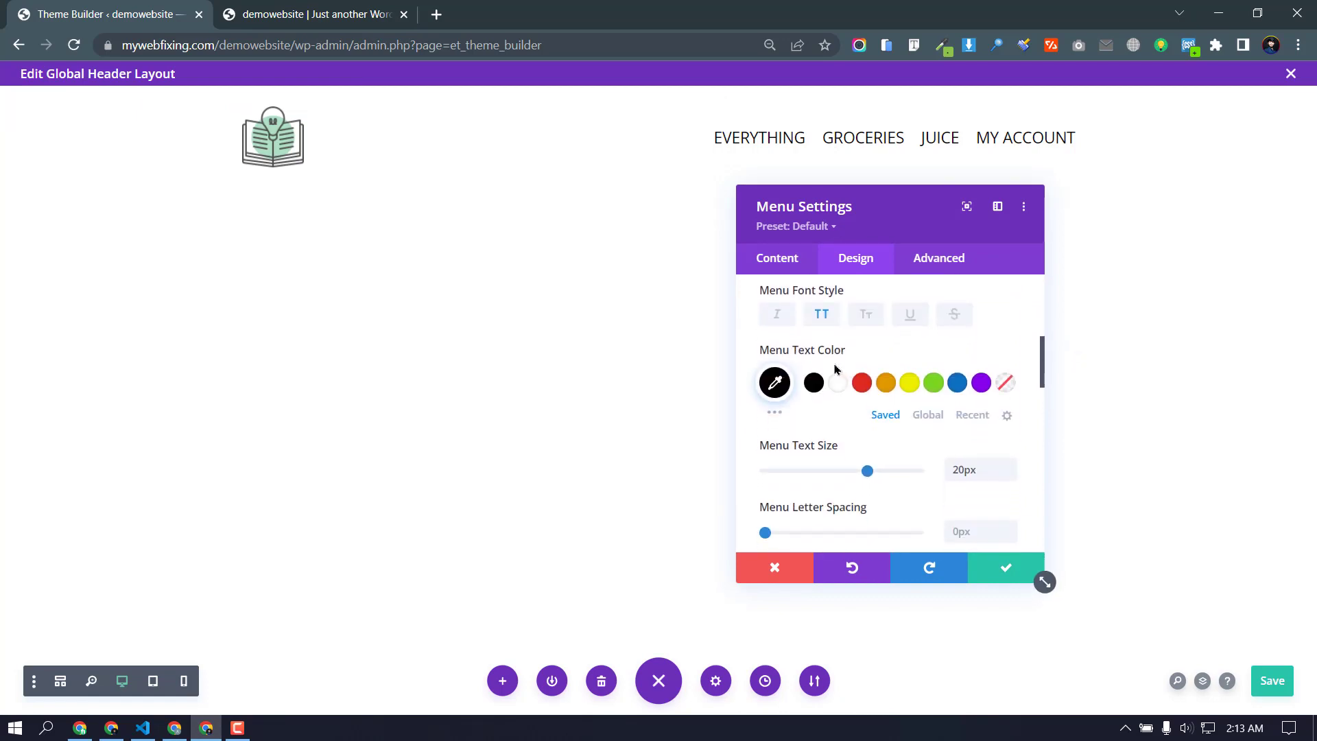
{"action": "left_click", "coordinate": [838, 384]}
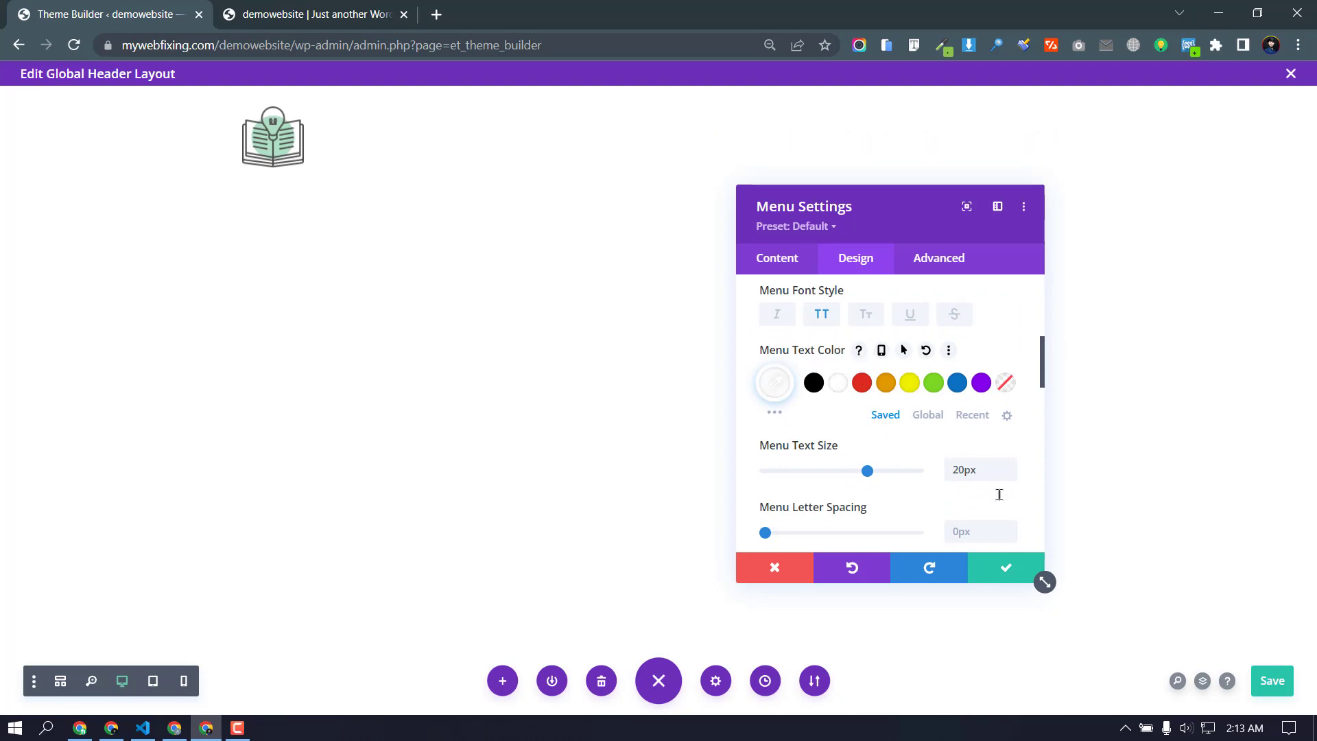
{"action": "left_click", "coordinate": [999, 564]}
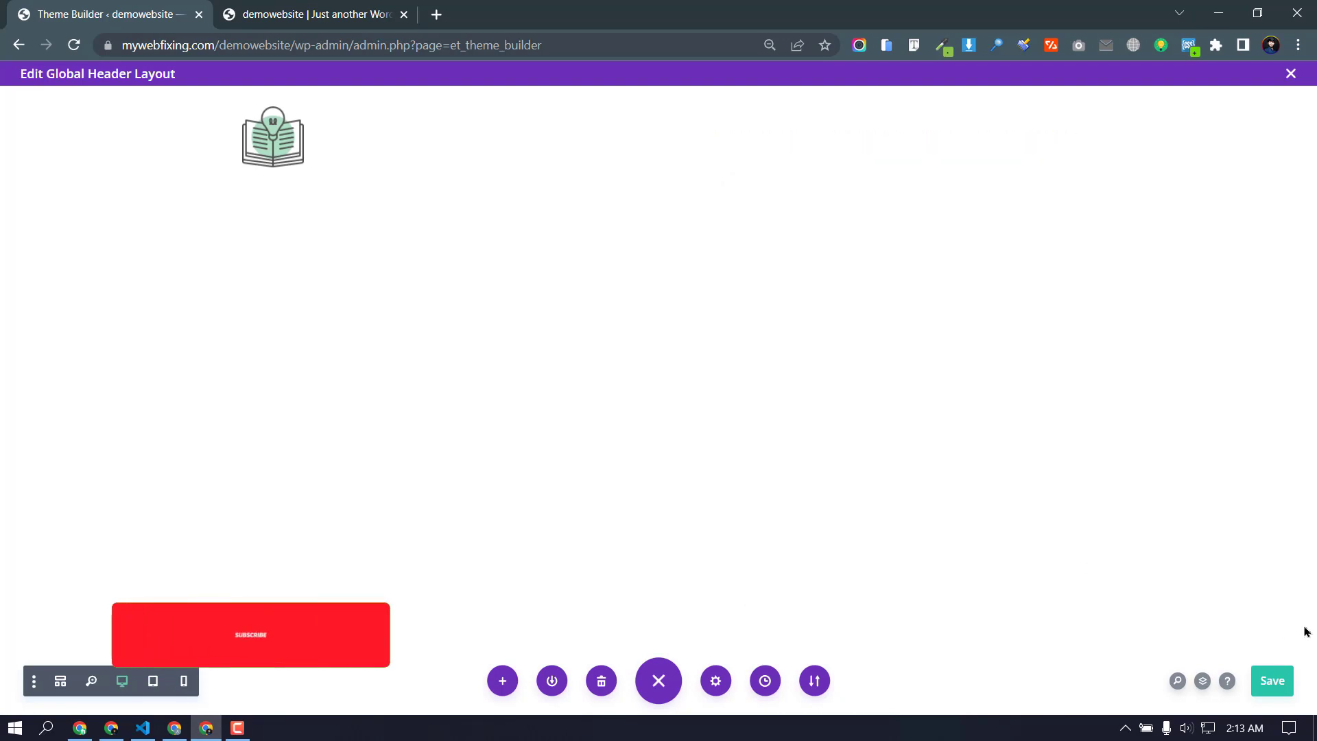
{"action": "left_click", "coordinate": [1274, 680]}
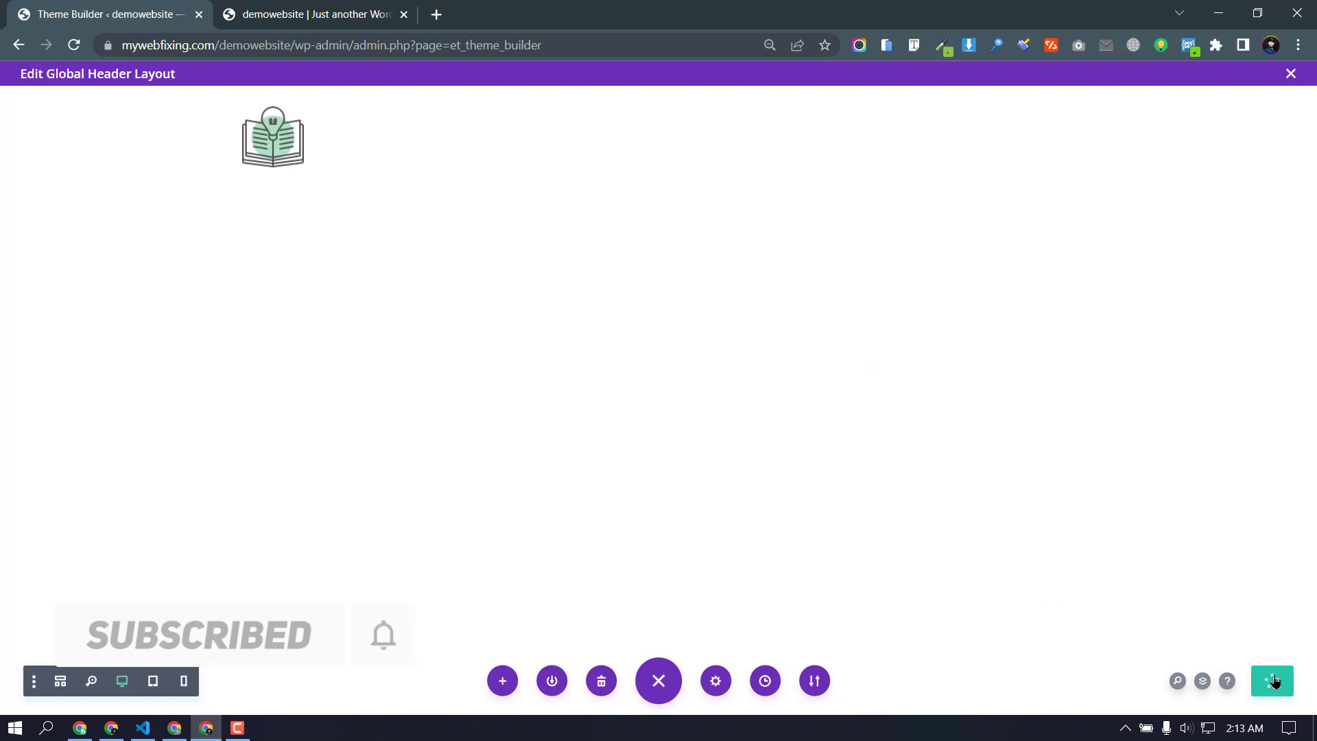
Step: Save all Theme Builder changes and view the homepage outside the Visual Builder
{"action": "left_click", "coordinate": [1290, 74]}
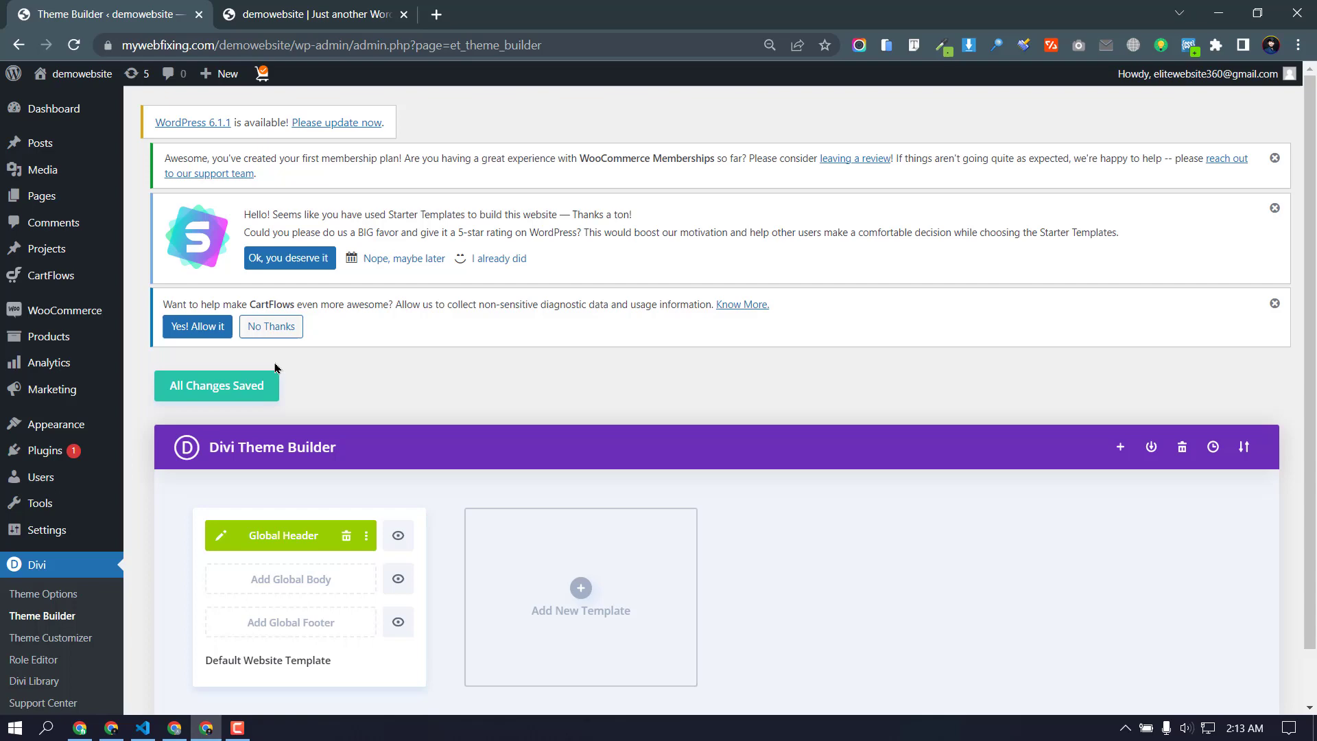
{"action": "left_click", "coordinate": [245, 378]}
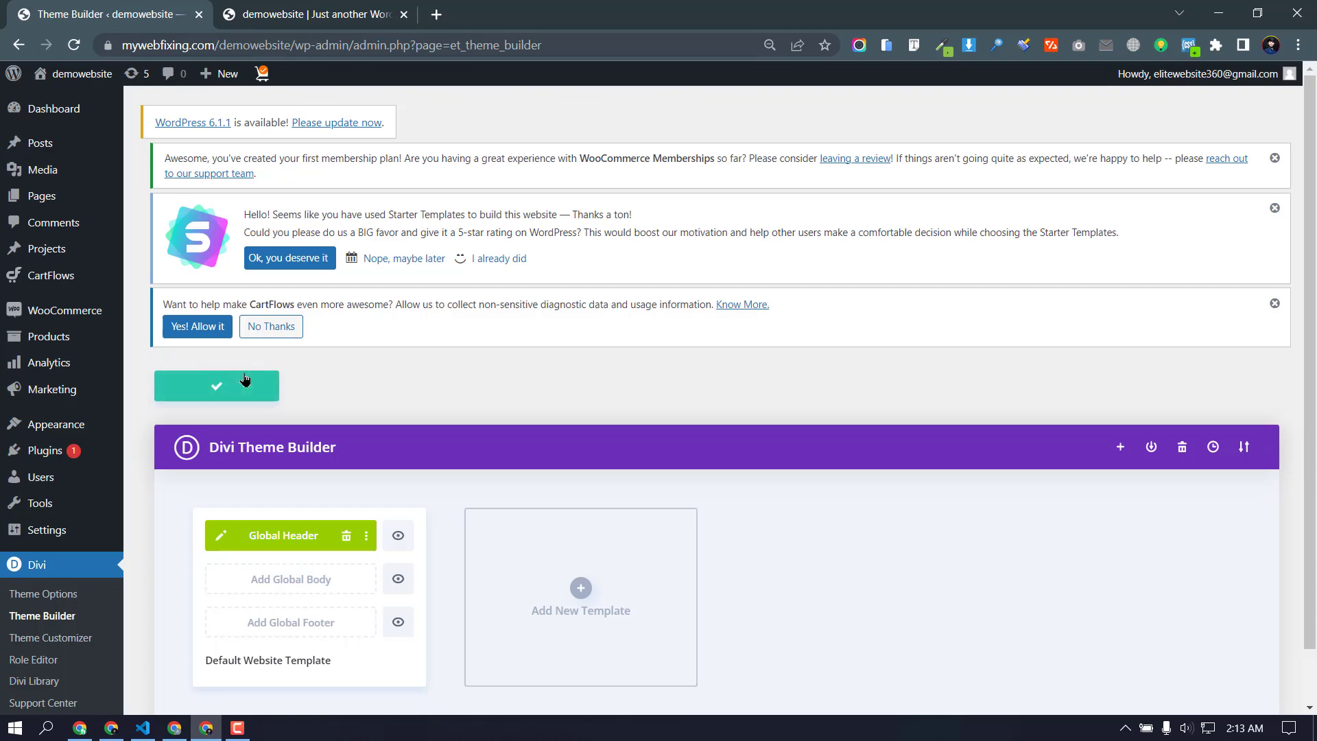
{"action": "left_click", "coordinate": [357, 15]}
{"action": "left_click", "coordinate": [370, 75]}
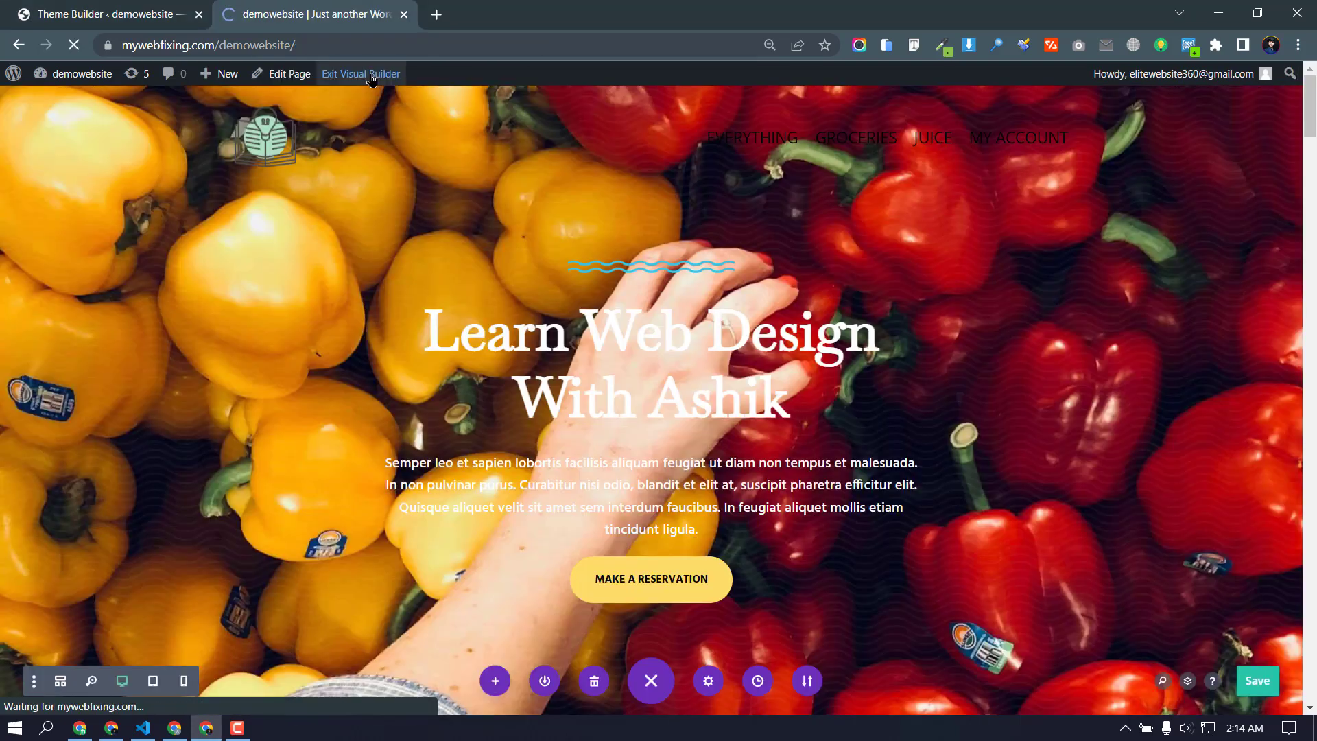